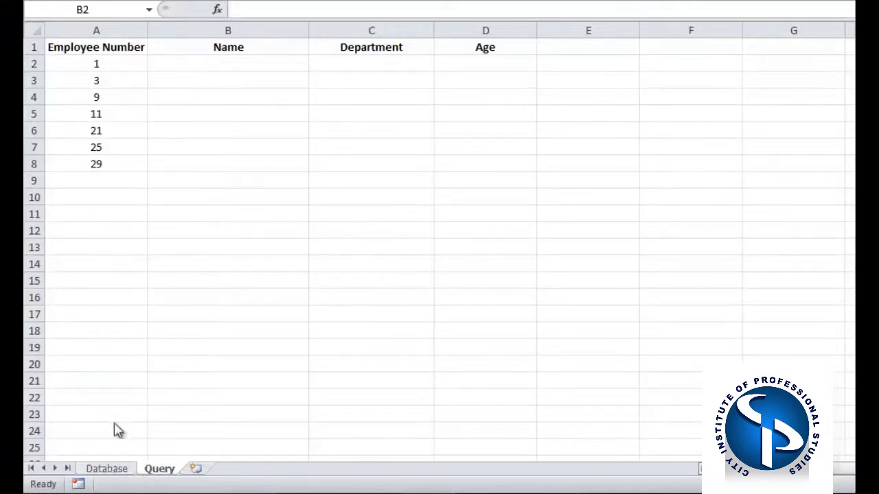
Copy employee 1's name from the Database sheet into cell B2 of the Query sheet.
{"action": "left_click", "coordinate": [103, 62]}
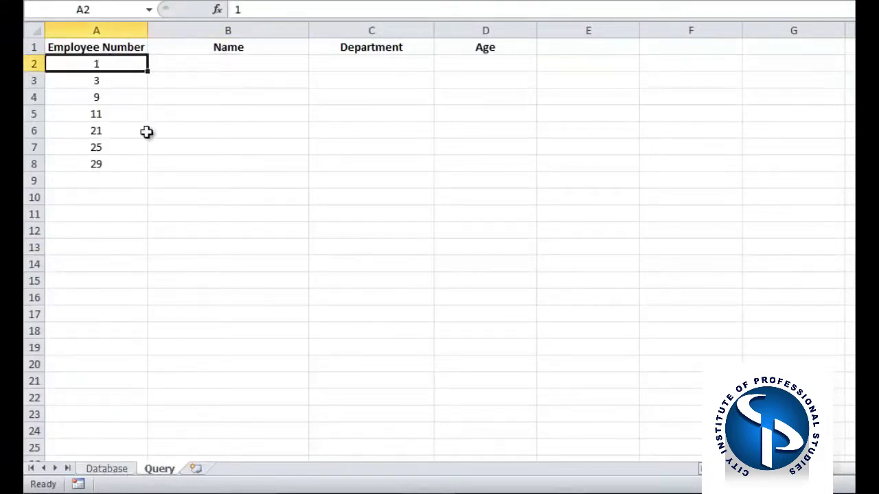
{"action": "left_click", "coordinate": [115, 469]}
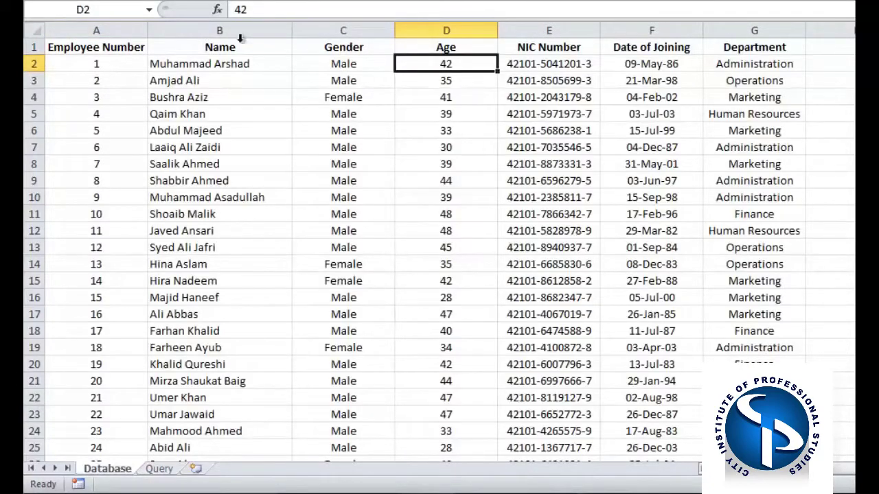
{"action": "left_click", "coordinate": [236, 63]}
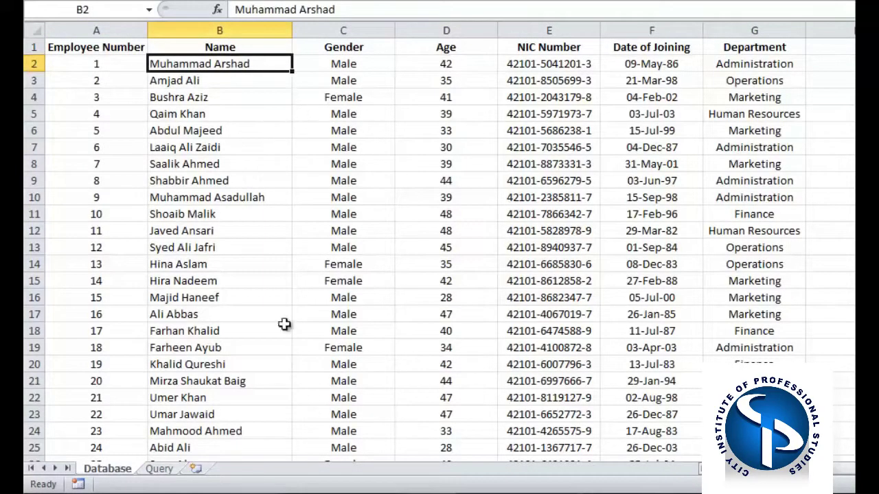
{"action": "key", "text": "ctrl+c"}
{"action": "left_click", "coordinate": [168, 471]}
{"action": "left_click", "coordinate": [263, 65]}
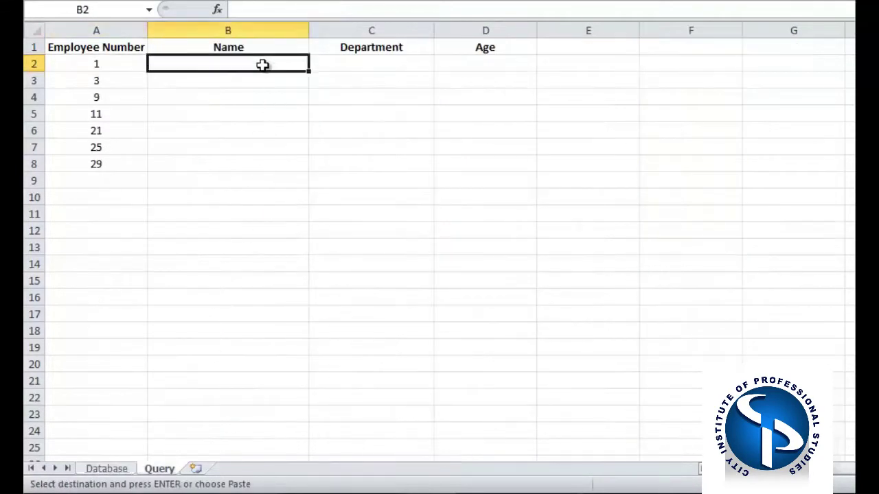
{"action": "key", "text": "ctrl+v"}
Copy employee 1's department from the Database sheet into cell C2 of the Query sheet.
{"action": "left_click", "coordinate": [125, 469]}
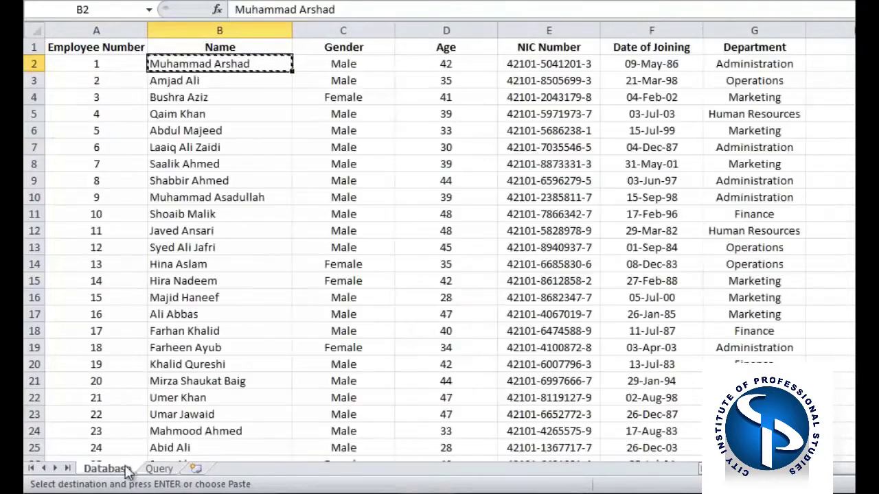
{"action": "left_click", "coordinate": [777, 60]}
{"action": "key", "text": "ctrl+c"}
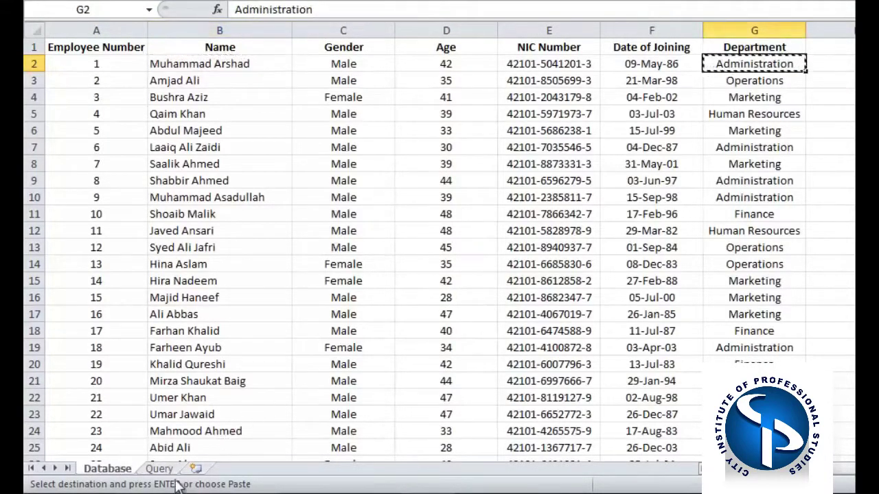
{"action": "left_click", "coordinate": [158, 471]}
{"action": "left_click", "coordinate": [377, 62]}
{"action": "key", "text": "ctrl+v"}
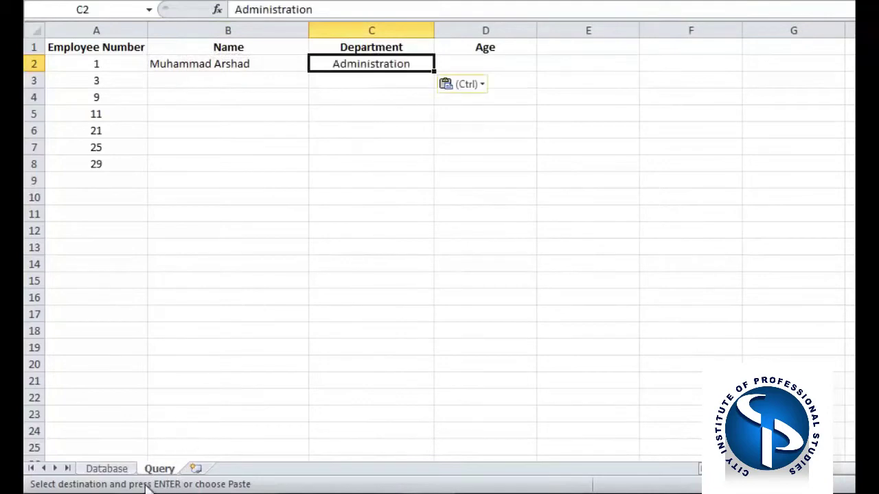
Copy employee 1's age from the Database sheet into cell D2 of the Query sheet, and undo the pasted entries in row 2.
{"action": "left_click", "coordinate": [113, 471]}
{"action": "left_click", "coordinate": [455, 60]}
{"action": "key", "text": "ctrl+c"}
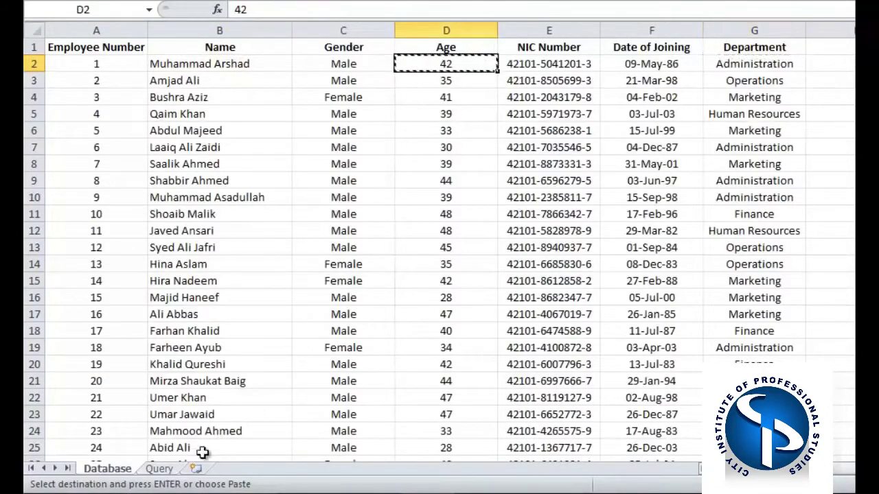
{"action": "left_click", "coordinate": [162, 469]}
{"action": "left_click", "coordinate": [500, 62]}
{"action": "key", "text": "ctrl+v"}
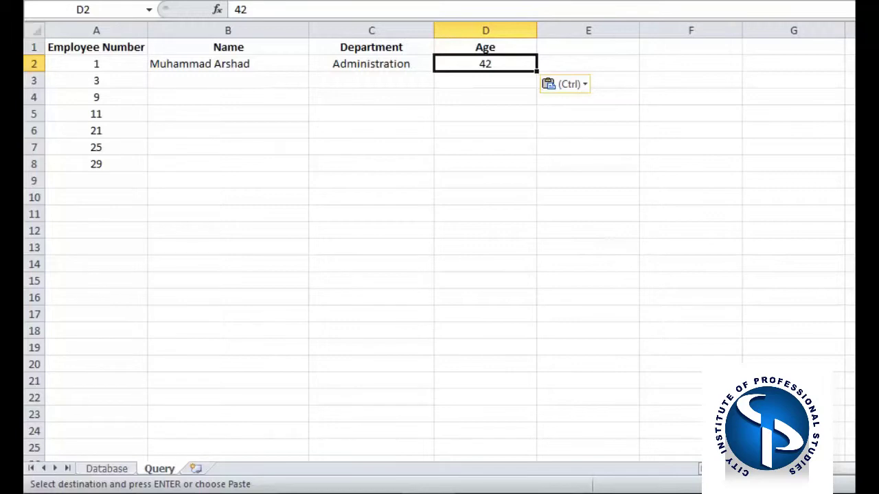
{"action": "key", "text": "ctrl+z"}
Start a VLOOKUP formula in cell B2 of the Query sheet with the column-locked reference $A2 as lookup value.
{"action": "left_click", "coordinate": [193, 66]}
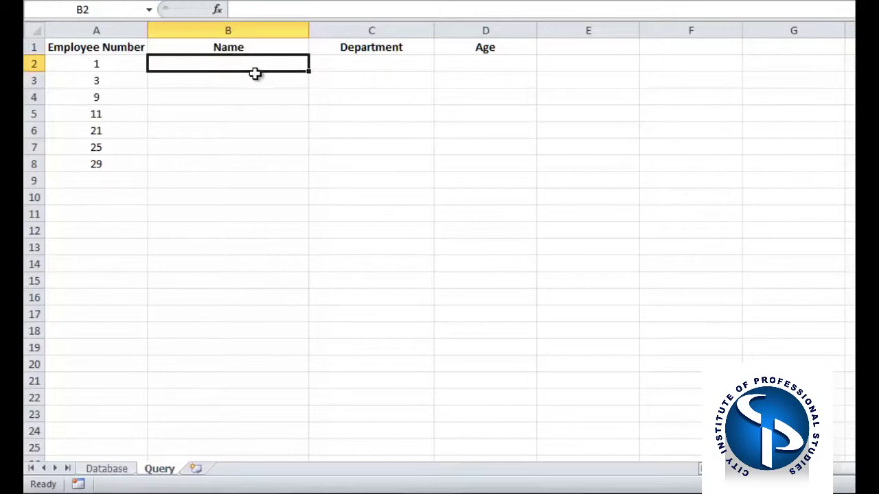
{"action": "type", "text": "=vl"}
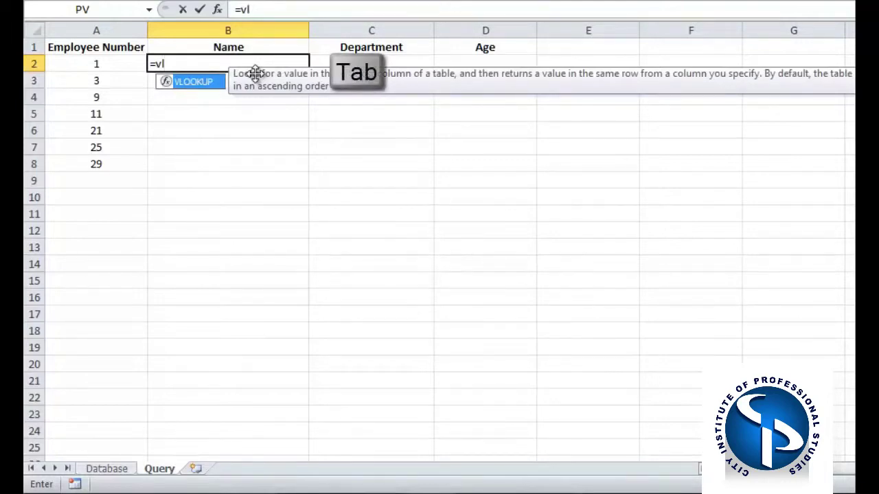
{"action": "key", "text": "Tab"}
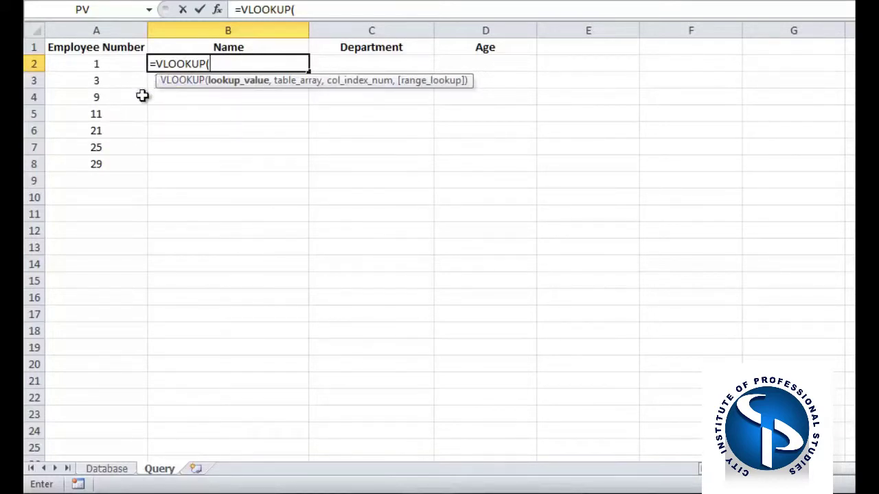
{"action": "left_click", "coordinate": [119, 64]}
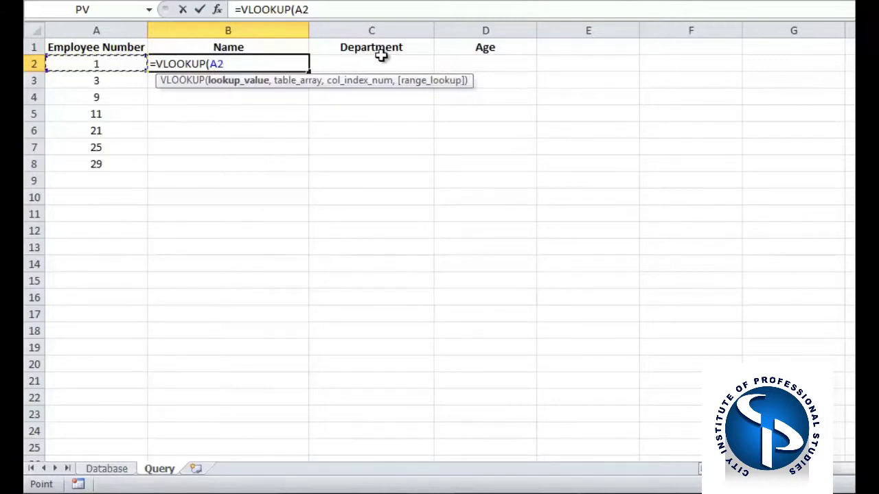
{"action": "key", "text": "F4"}
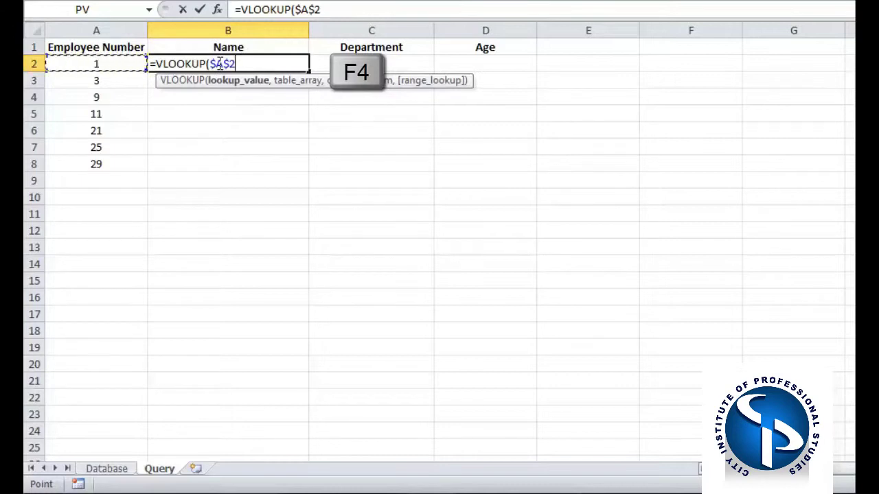
{"action": "key", "text": "F4"}
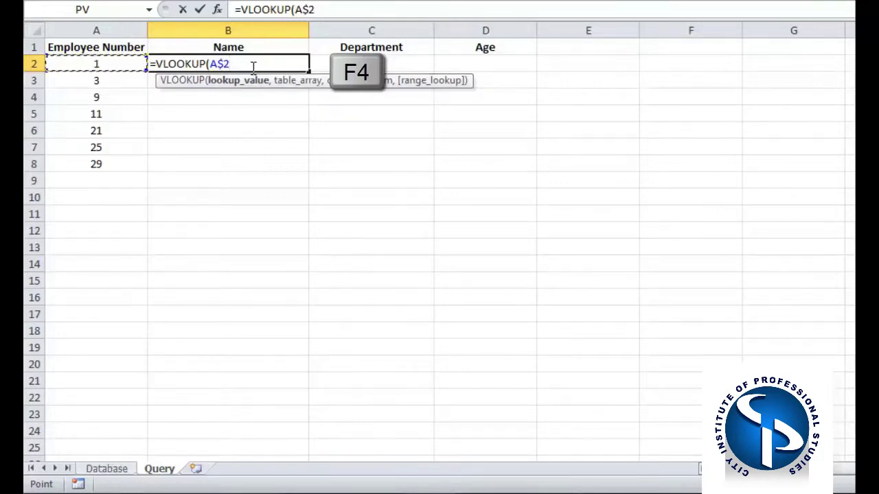
{"action": "key", "text": "F4"}
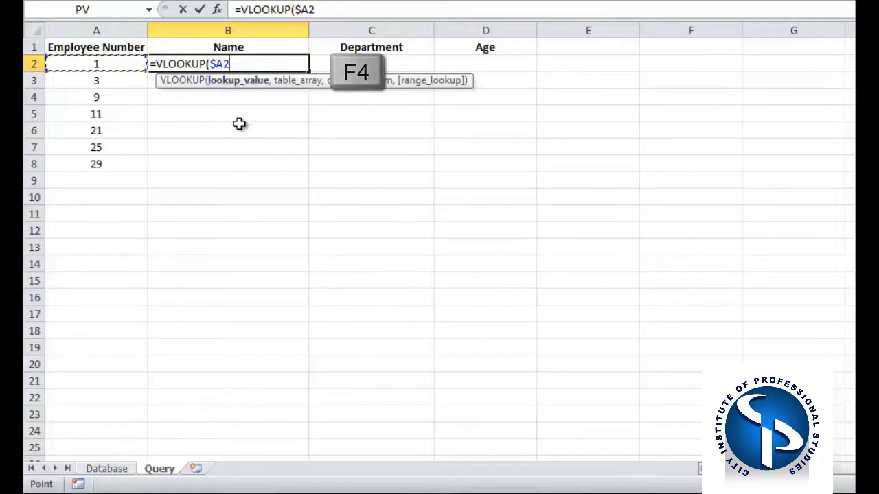
{"action": "type", "text": ","}
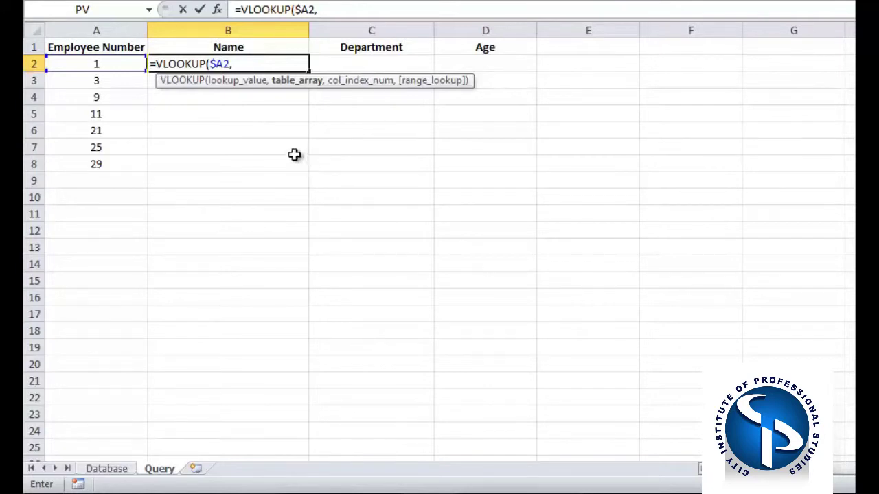
Set the formula's table array to the whole columns A to G of the Database sheet as the absolute reference Database!$A:$G.
{"action": "left_click", "coordinate": [104, 469]}
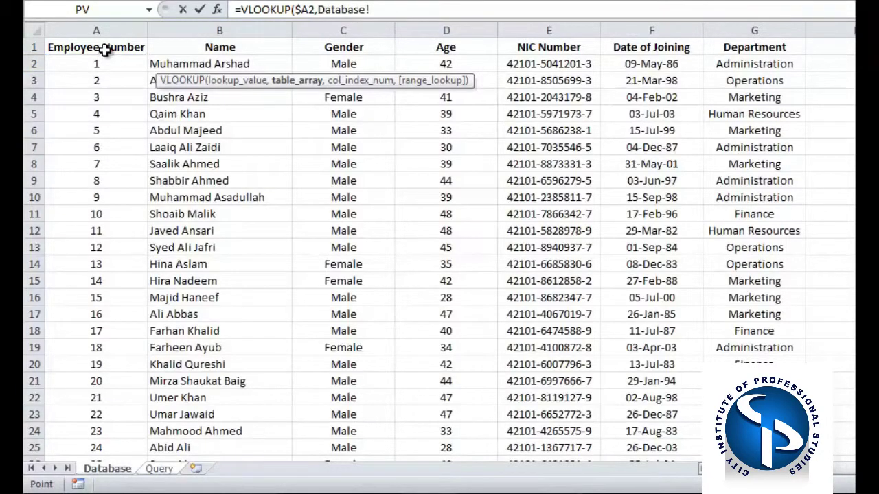
{"action": "left_click", "coordinate": [158, 469]}
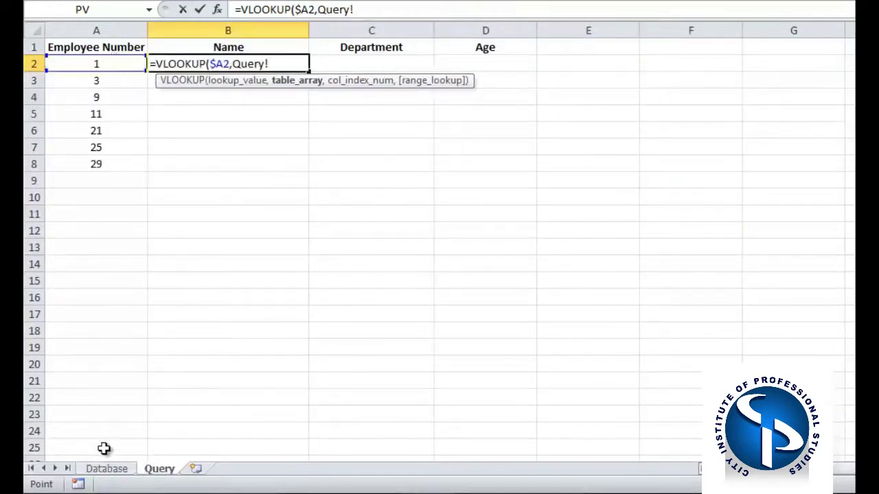
{"action": "left_click", "coordinate": [108, 469]}
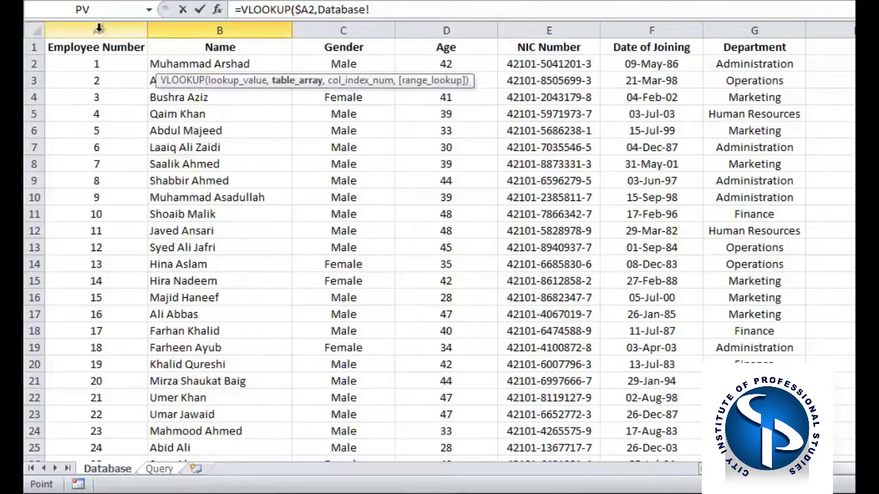
{"action": "left_click_drag", "start_coordinate": [98, 28], "coordinate": [762, 24]}
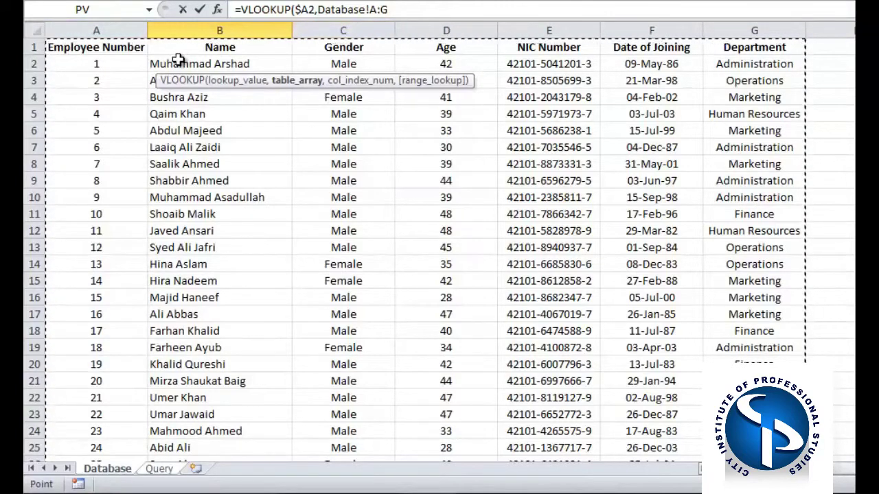
{"action": "key", "text": "F4"}
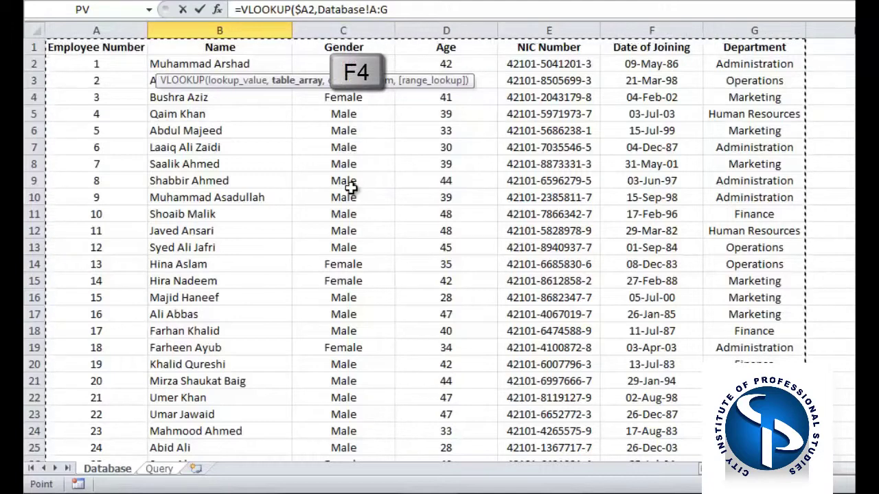
{"action": "key", "text": "F4"}
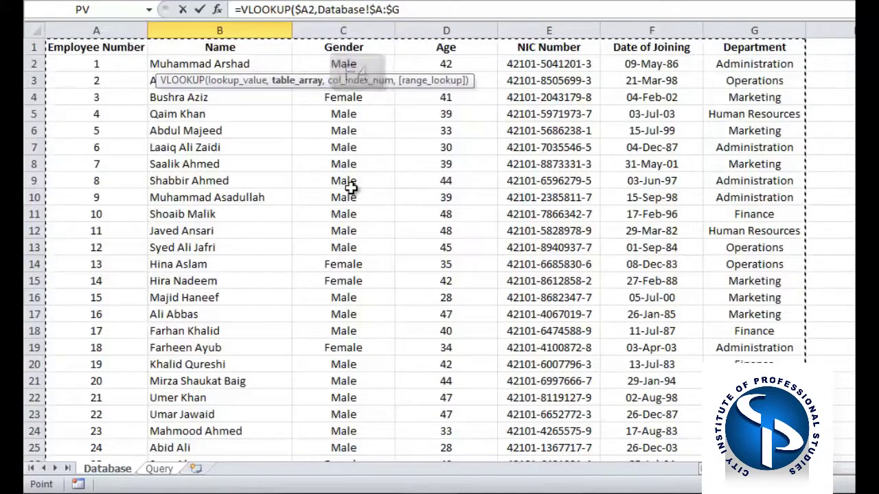
{"action": "type", "text": ","}
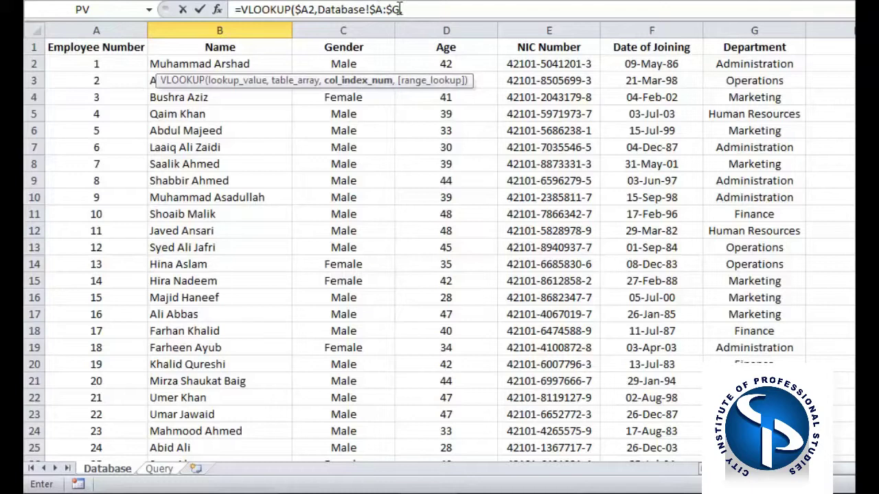
{"action": "type", "text": ","}
Complete the B2 formula with column index 2 and FALSE for an exact match.
{"action": "type", "text": "2,"}
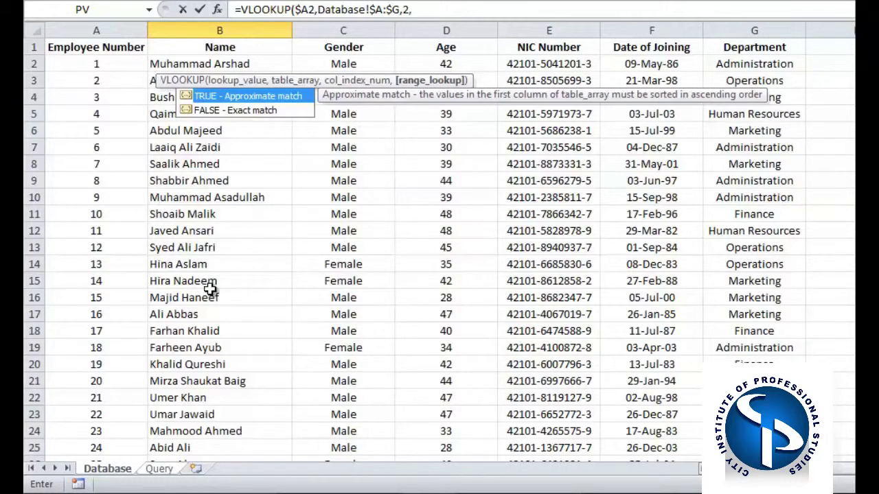
{"action": "key", "text": "Down"}
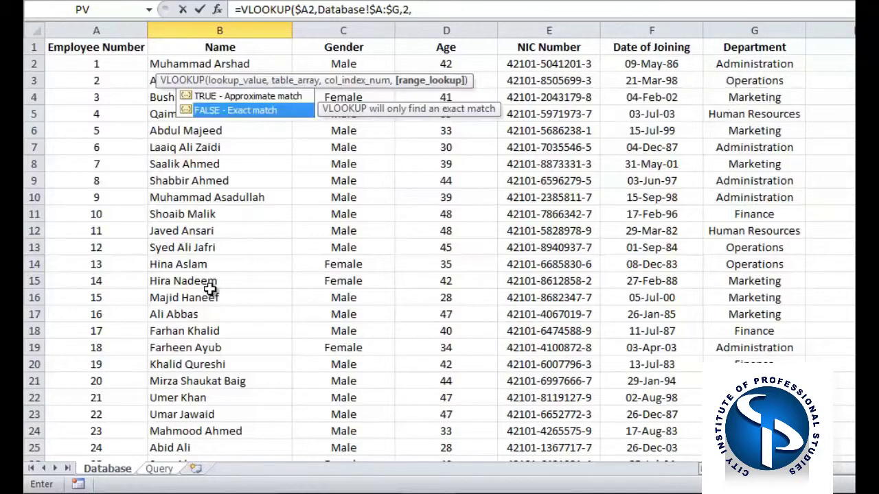
{"action": "key", "text": "Tab"}
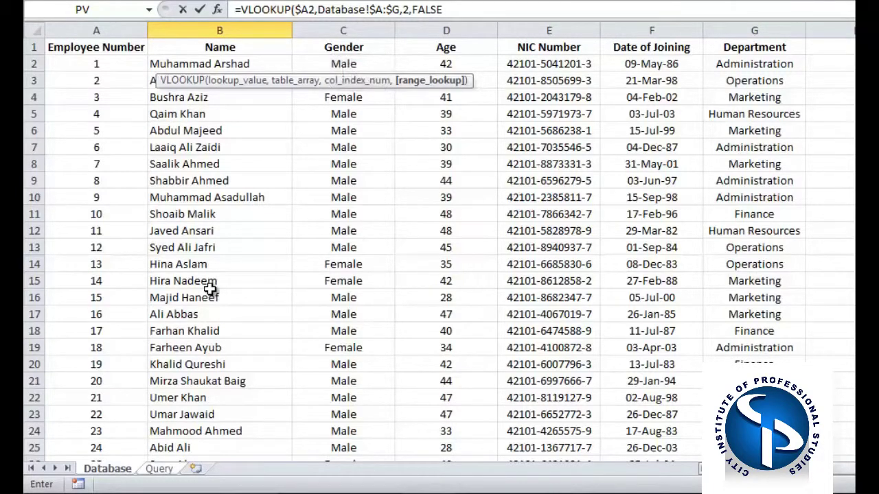
{"action": "key", "text": "Return"}
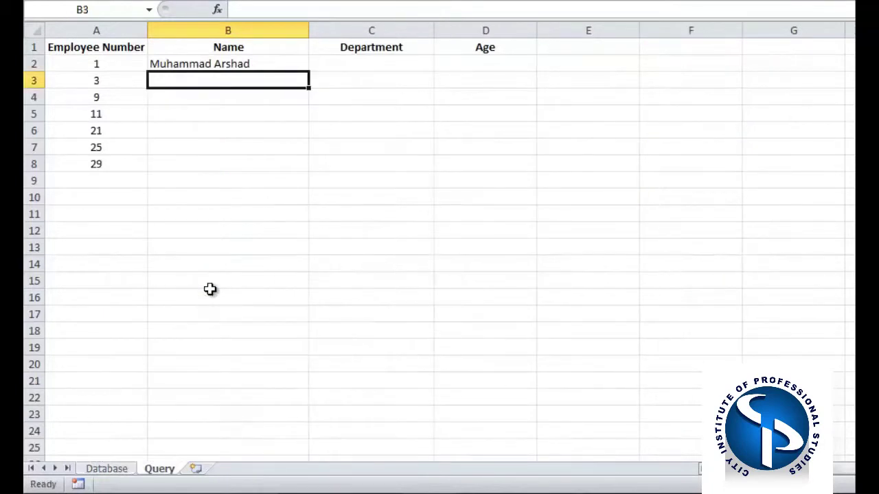
Copy the VLOOKUP formula from cell B2 to cell C2 under Department.
{"action": "left_click", "coordinate": [232, 62]}
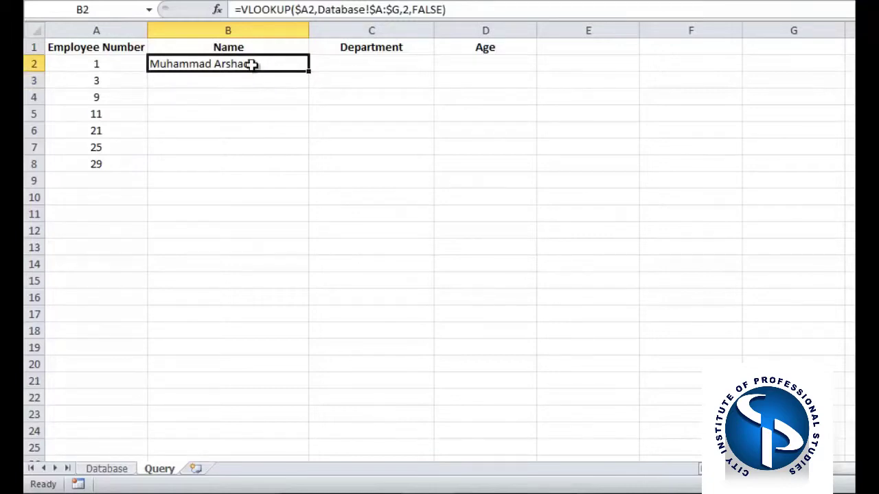
{"action": "key", "text": "ctrl+c"}
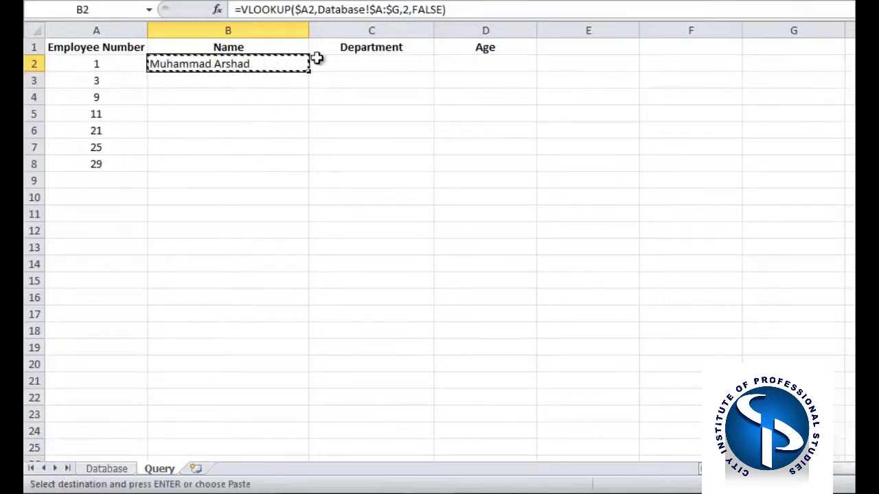
{"action": "left_click", "coordinate": [383, 61]}
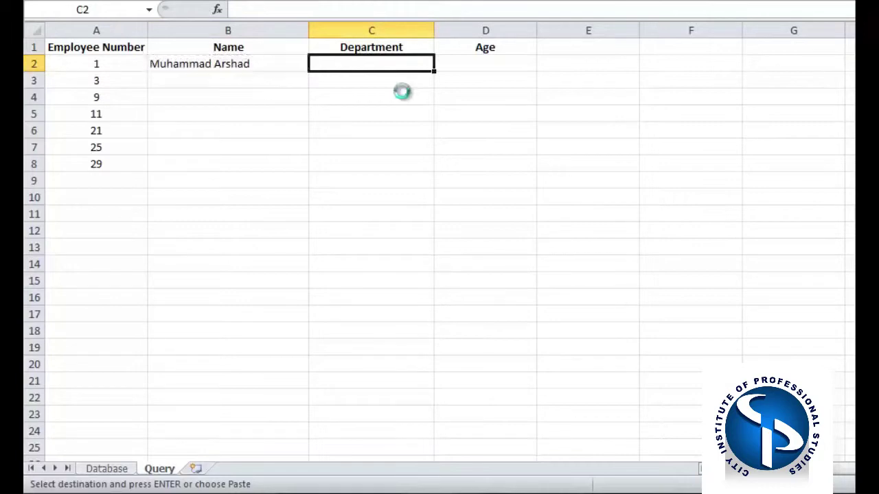
{"action": "key", "text": "ctrl+v"}
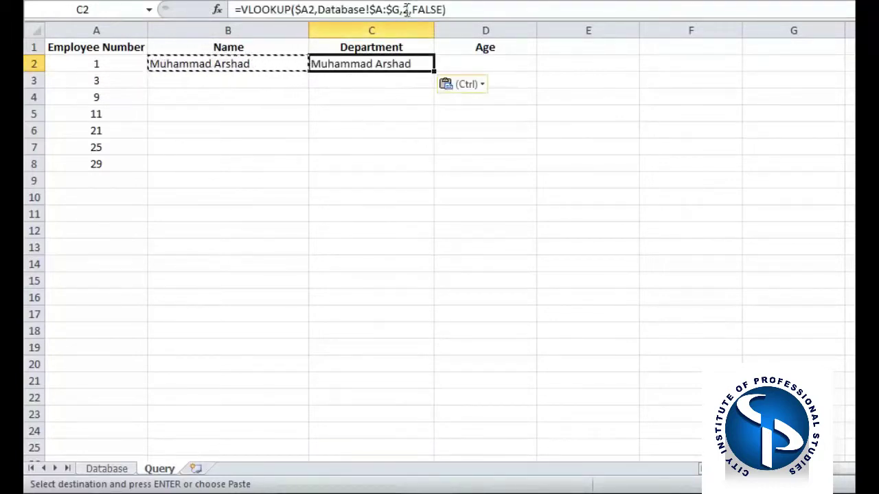
Set the column index of the Department formula in C2 of the Query sheet to 7.
{"action": "left_click", "coordinate": [111, 469]}
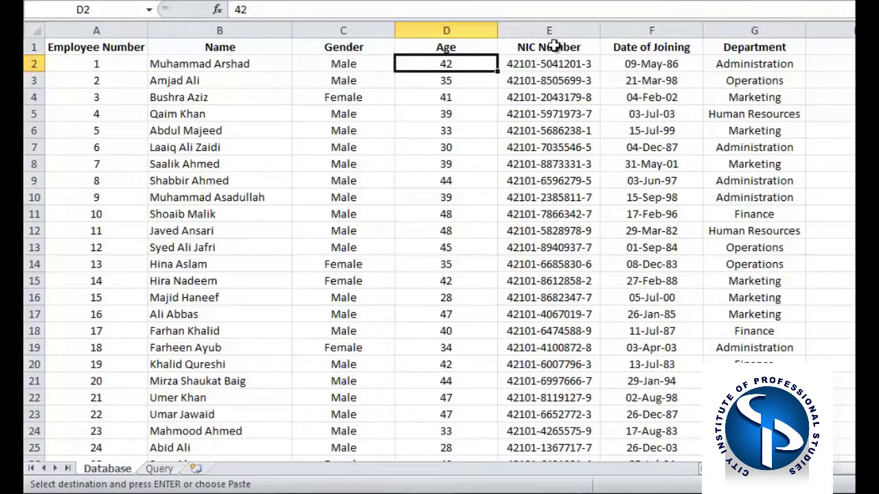
{"action": "left_click", "coordinate": [160, 469]}
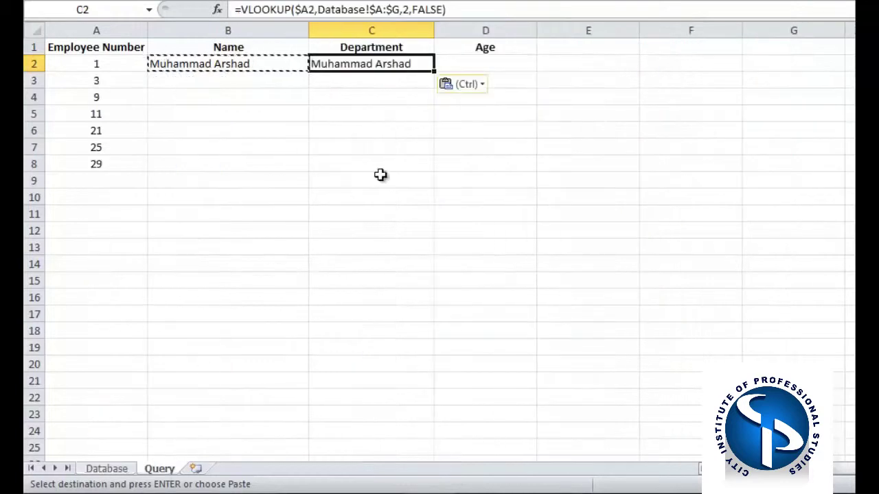
{"action": "left_click", "coordinate": [405, 9]}
{"action": "double_click", "coordinate": [405, 10]}
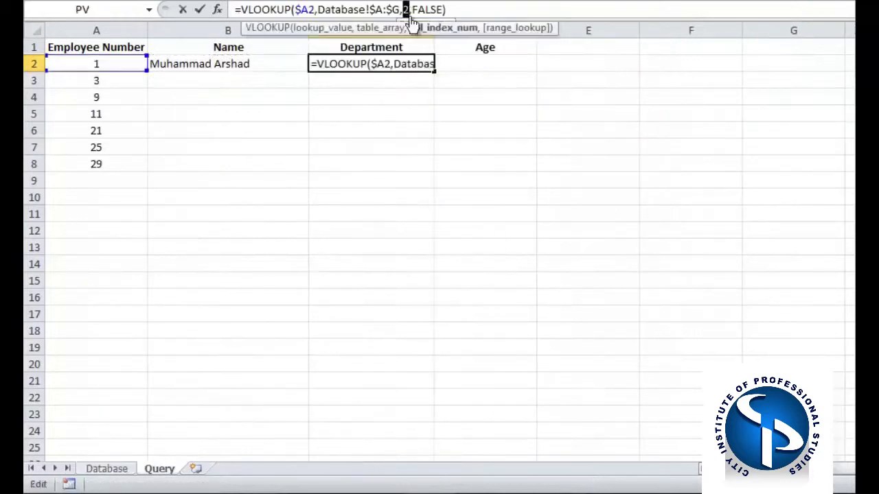
{"action": "type", "text": "7"}
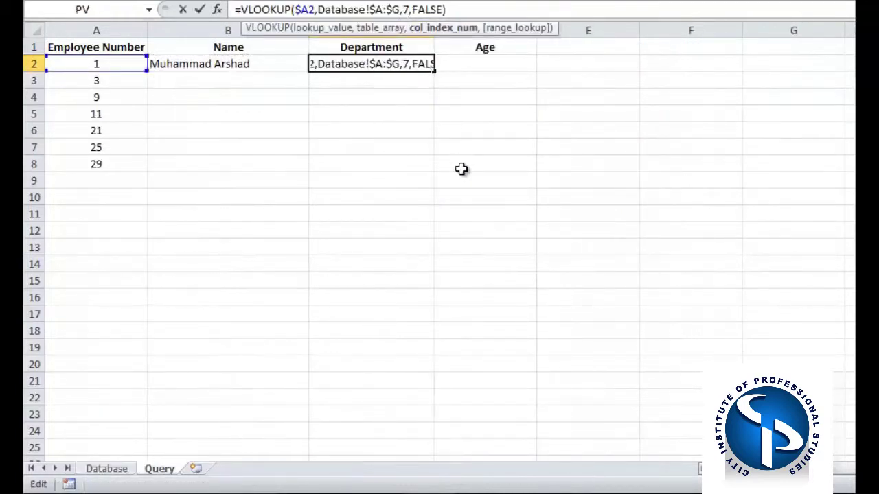
{"action": "key", "text": "Return"}
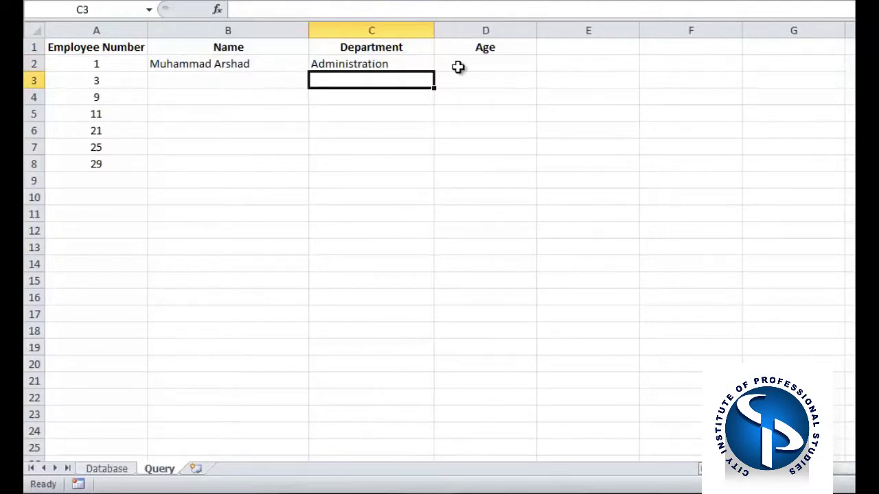
Copy the VLOOKUP formula from cell C2 to cell D2 under Age.
{"action": "left_click", "coordinate": [415, 66]}
{"action": "key", "text": "ctrl+c"}
{"action": "left_click", "coordinate": [465, 63]}
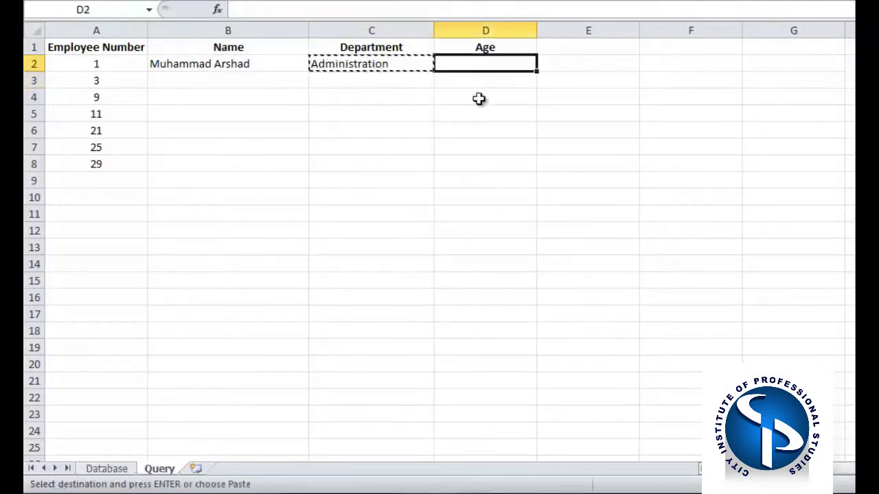
{"action": "key", "text": "ctrl+v"}
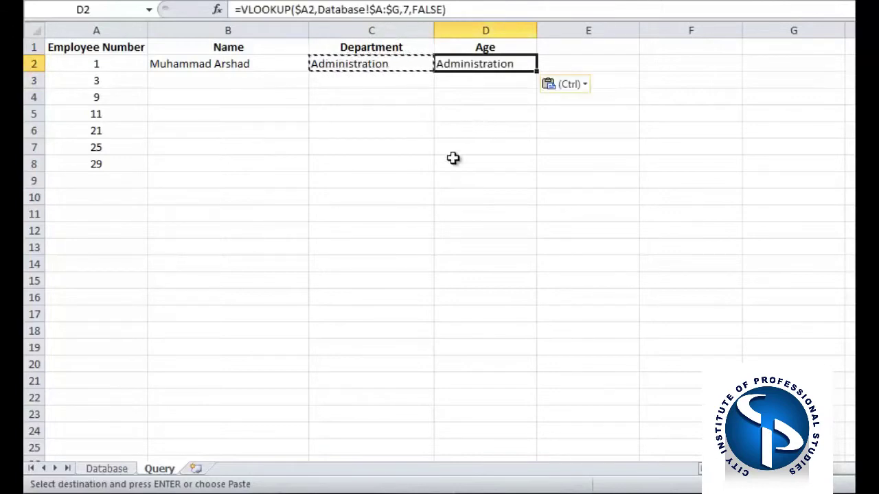
Set the column index of the Age formula in D2 to 4, matching the Age column of the Database sheet.
{"action": "left_click", "coordinate": [122, 471]}
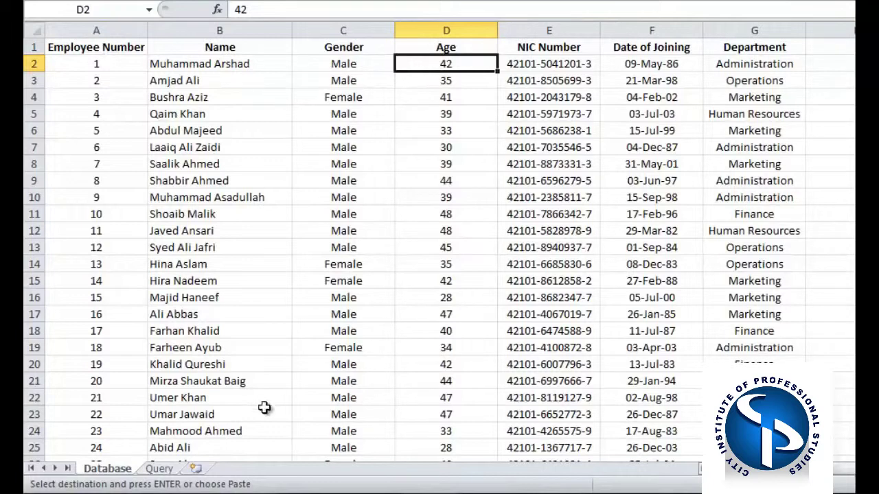
{"action": "left_click", "coordinate": [163, 471]}
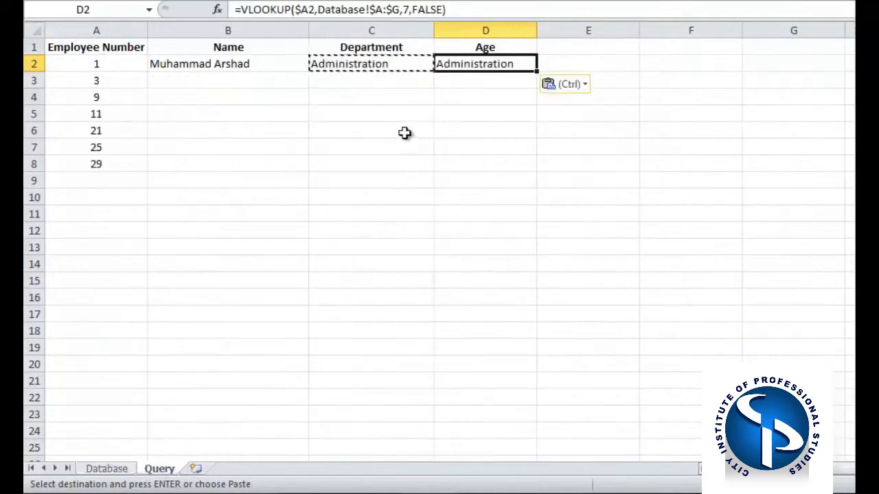
{"action": "double_click", "coordinate": [405, 9]}
{"action": "type", "text": "4"}
{"action": "key", "text": "Return"}
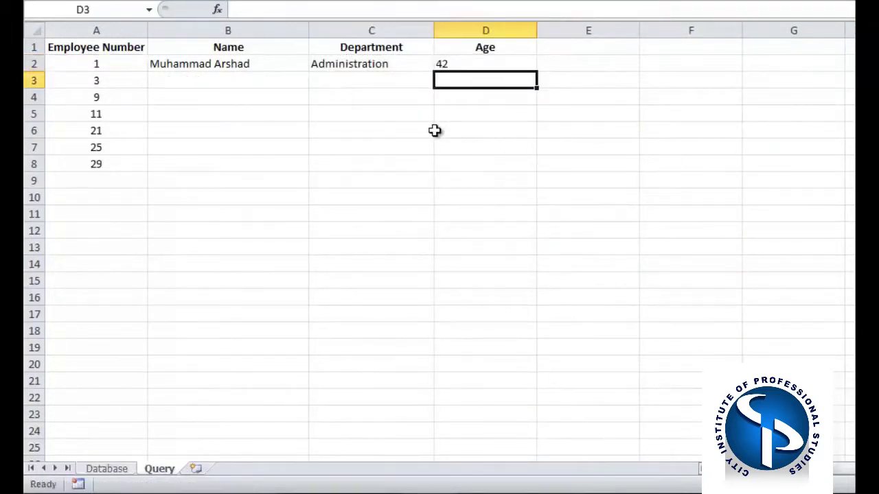
Fill the formulas in B2:D2 down to row 8 and center the Department and Age values in C2:D8.
{"action": "left_click_drag", "start_coordinate": [289, 64], "coordinate": [458, 65]}
{"action": "left_click_drag", "start_coordinate": [537, 71], "coordinate": [534, 173]}
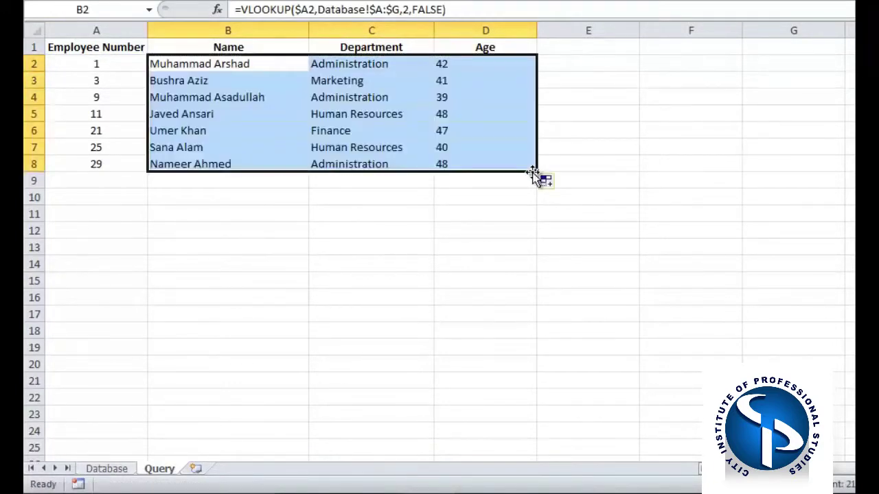
{"action": "left_click_drag", "start_coordinate": [359, 65], "coordinate": [522, 166]}
{"action": "key", "text": "alt+h"}
{"action": "key", "text": "a"}
{"action": "key", "text": "c"}
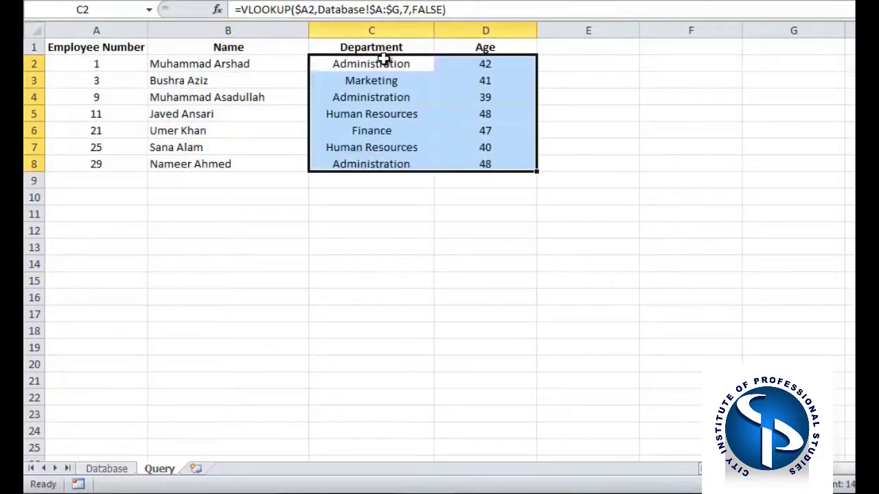
Add employee number 30 in cell A9 and extend the Name, Department and Age formulas from row 8 to row 9.
{"action": "left_click", "coordinate": [88, 170]}
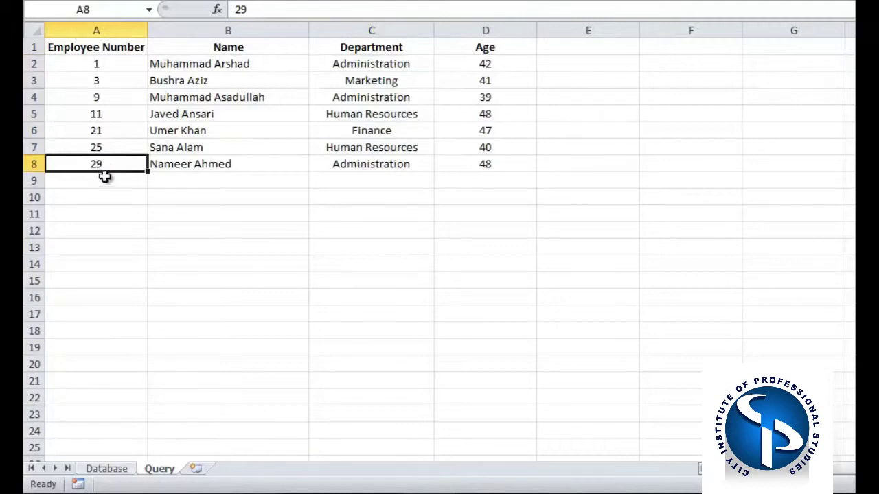
{"action": "left_click", "coordinate": [103, 180]}
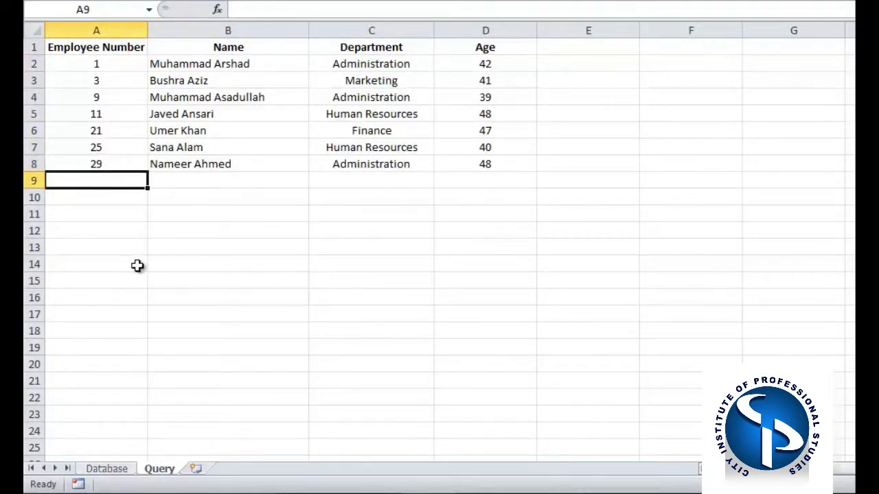
{"action": "type", "text": "30"}
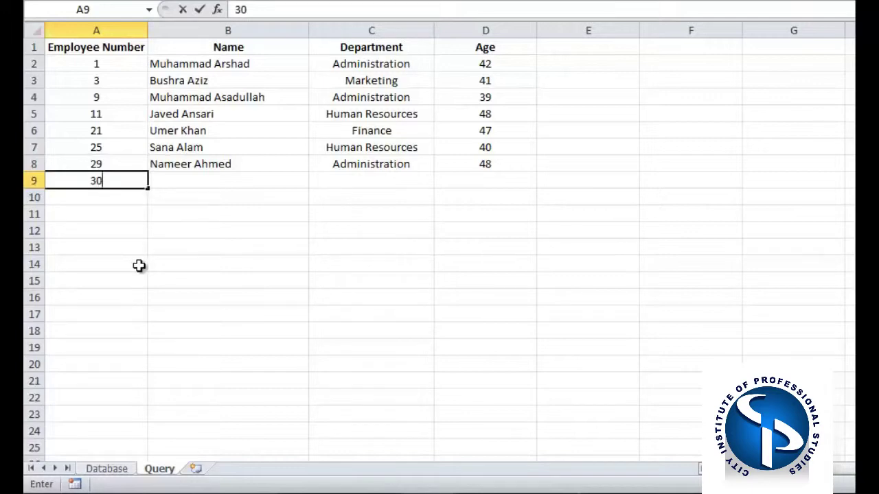
{"action": "key", "text": "Tab"}
{"action": "left_click_drag", "start_coordinate": [196, 169], "coordinate": [539, 191]}
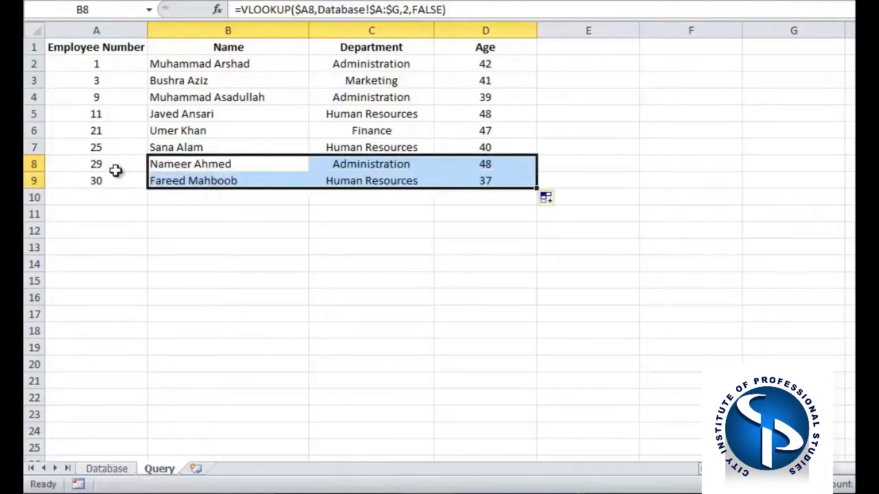
{"action": "left_click", "coordinate": [197, 182]}
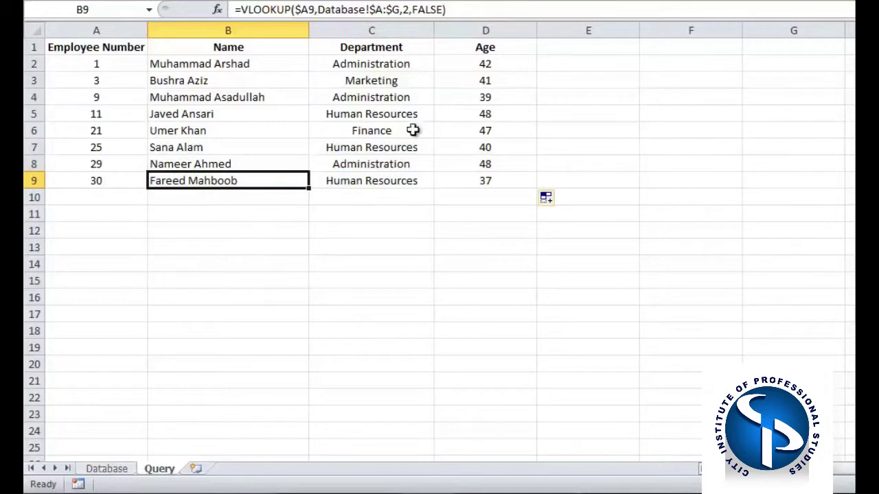
Add the column header Gender in cell E1, beside the Age header.
{"action": "left_click", "coordinate": [496, 49]}
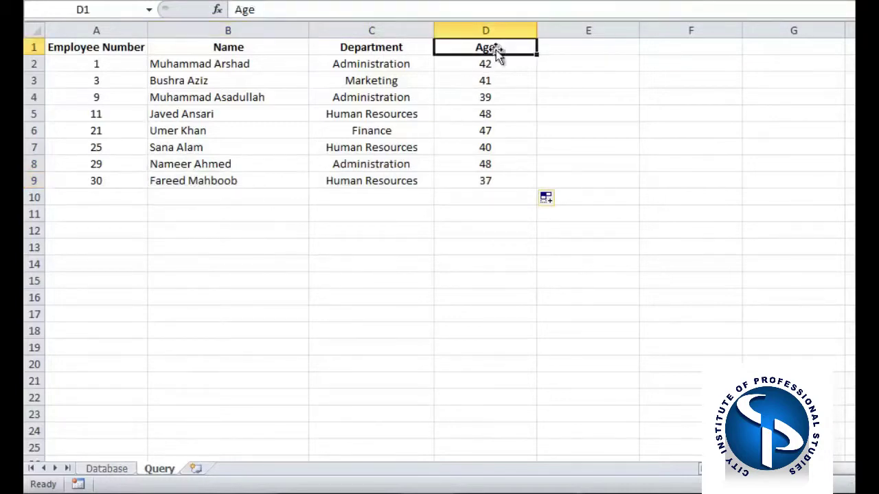
{"action": "left_click", "coordinate": [569, 43]}
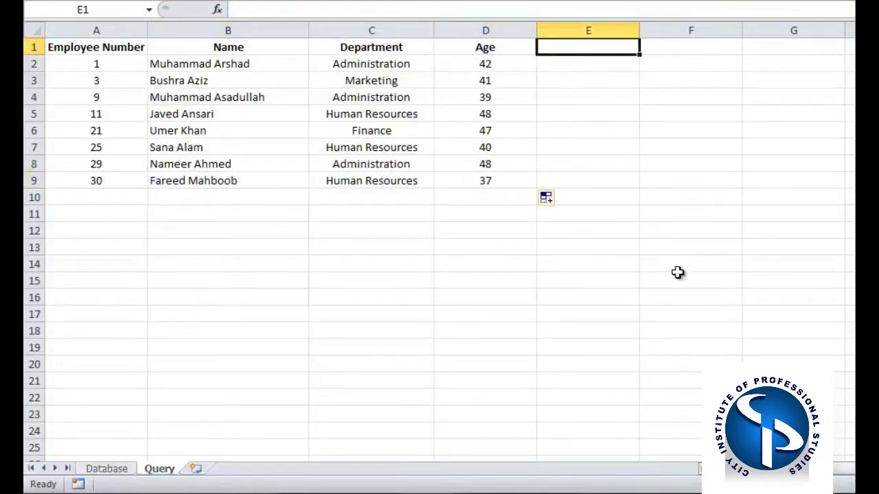
{"action": "type", "text": "G"}
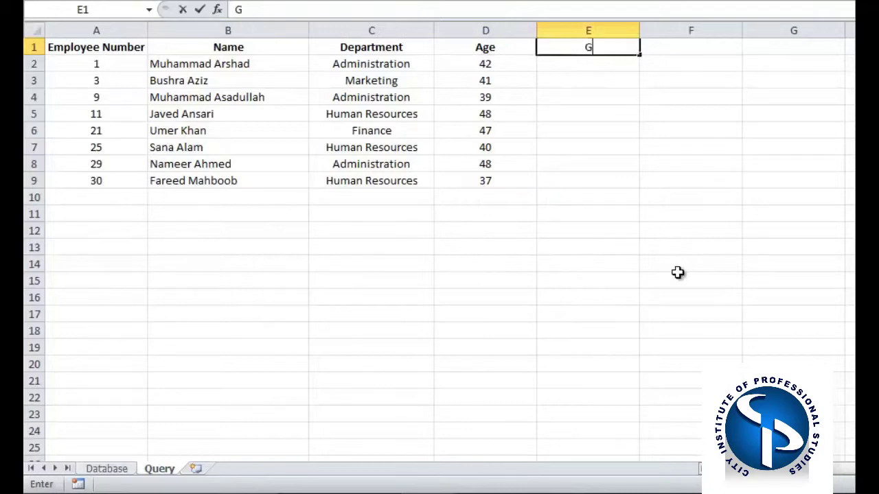
{"action": "type", "text": "ender"}
{"action": "key", "text": "ctrl+Return"}
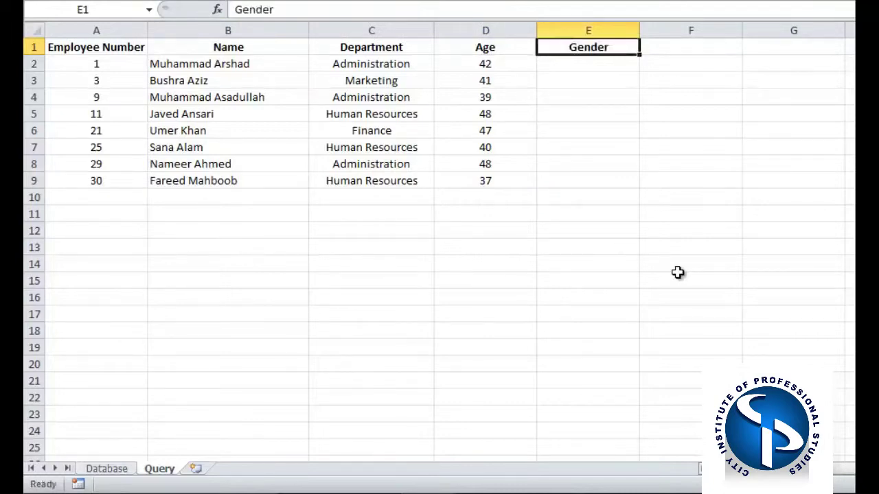
Copy the VLOOKUP formula from cell D2 to cell E2 under Gender.
{"action": "left_click", "coordinate": [492, 64]}
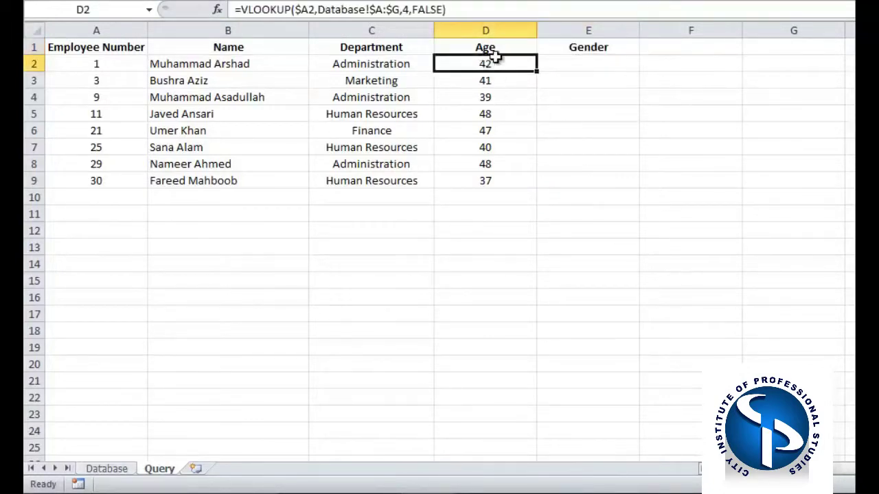
{"action": "key", "text": "ctrl+c"}
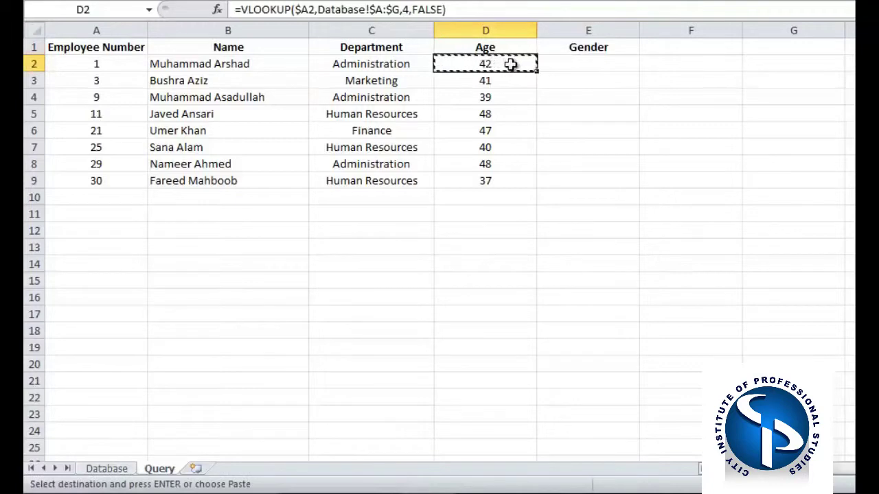
{"action": "left_click", "coordinate": [586, 63]}
{"action": "key", "text": "ctrl+v"}
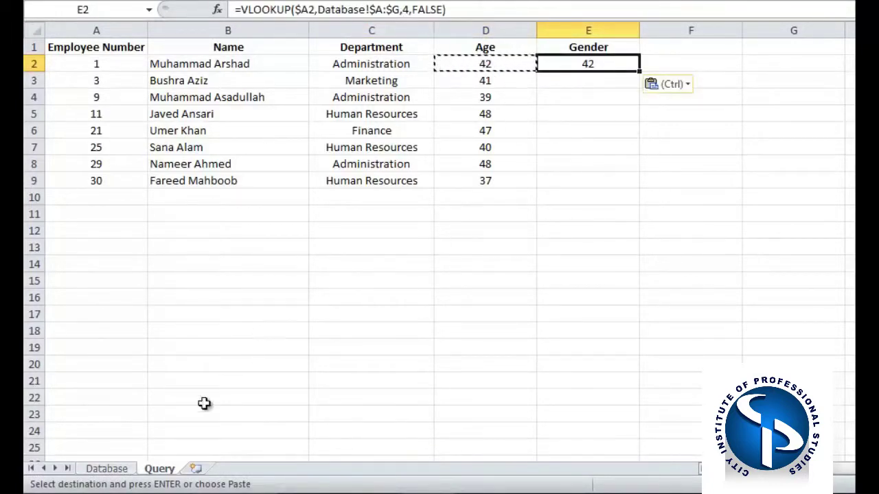
Set the column index of the Gender formula in E2 to 3, matching the Gender column of the Database sheet.
{"action": "left_click", "coordinate": [110, 469]}
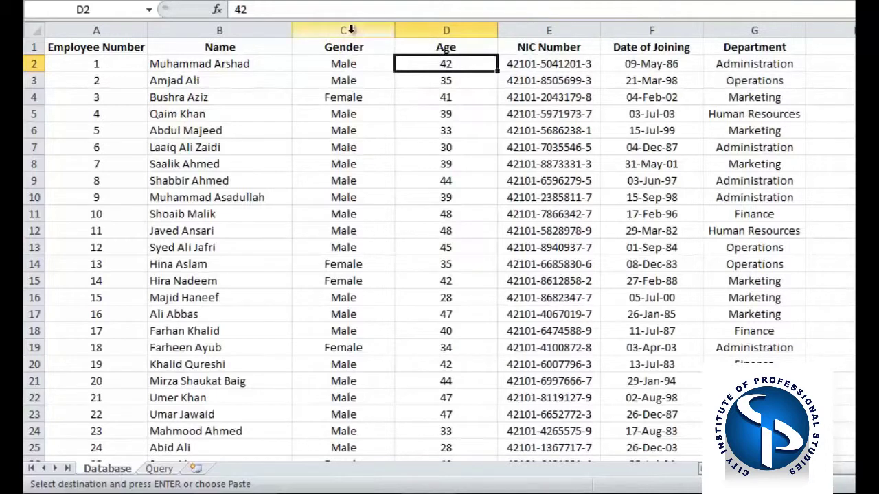
{"action": "left_click", "coordinate": [162, 468]}
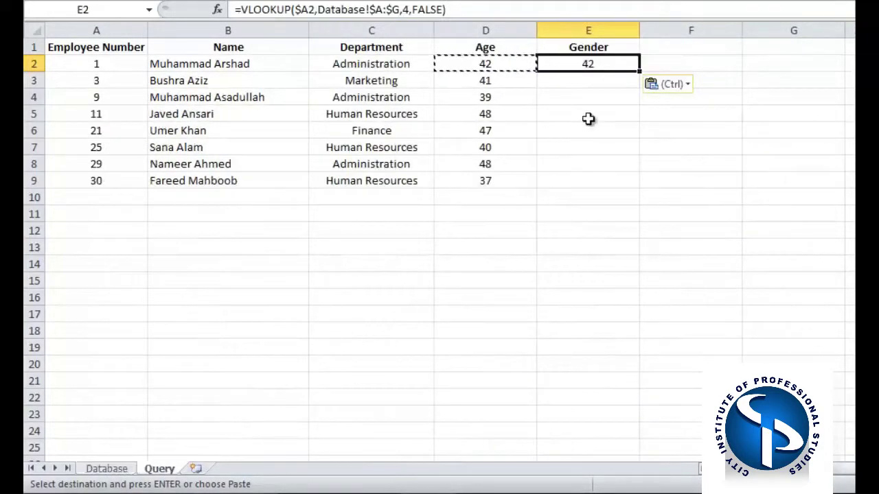
{"action": "double_click", "coordinate": [405, 9]}
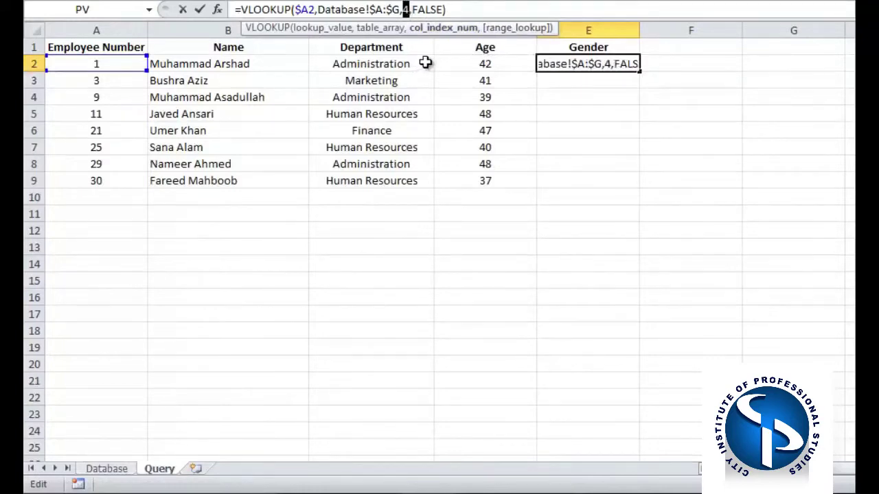
{"action": "type", "text": "5"}
{"action": "key", "text": "Return"}
{"action": "left_click", "coordinate": [576, 62]}
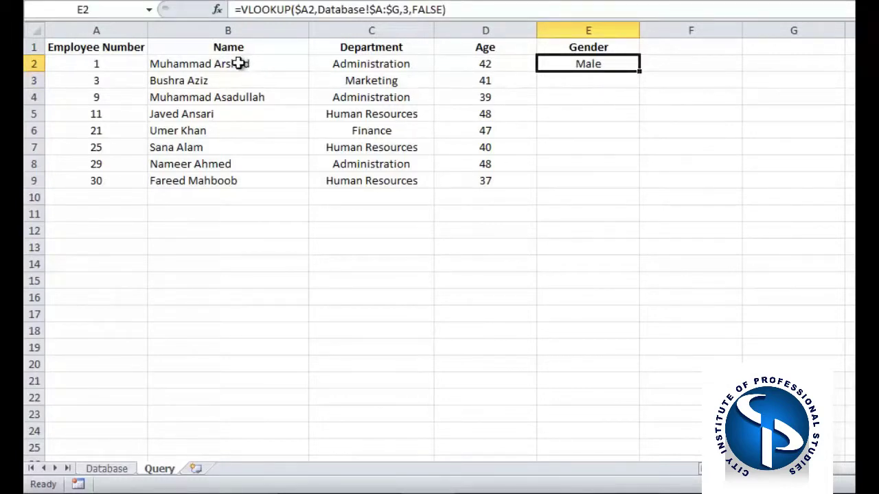
Clear the formulas in B2:E9 and start a new VLOOKUP in B2 with the column-locked reference $A2 as lookup value.
{"action": "left_click_drag", "start_coordinate": [236, 63], "coordinate": [580, 194]}
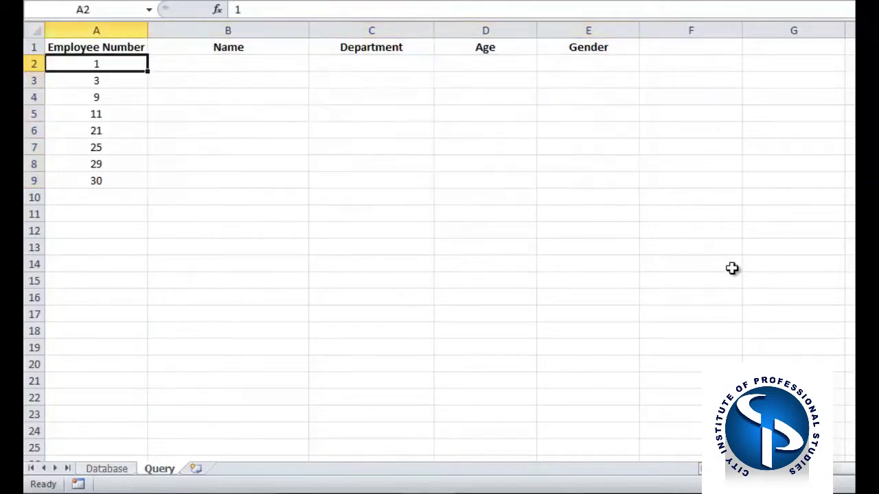
{"action": "key", "text": "Right"}
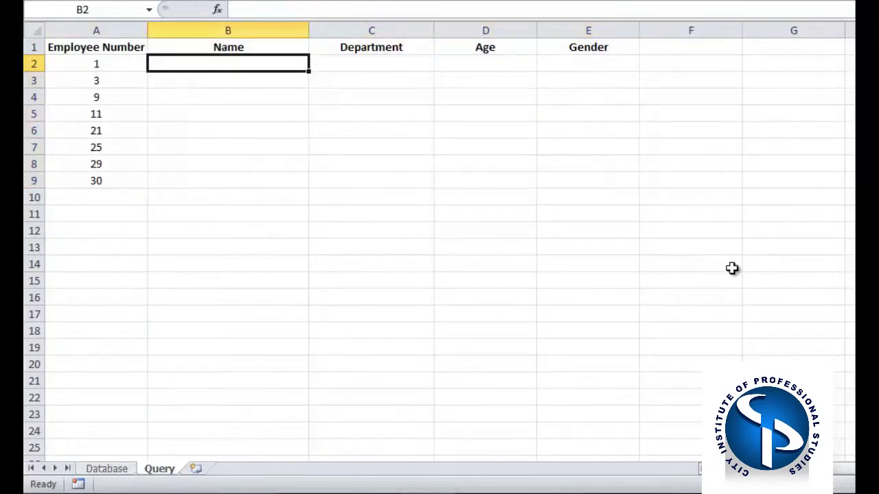
{"action": "type", "text": "=vlo"}
{"action": "key", "text": "Tab"}
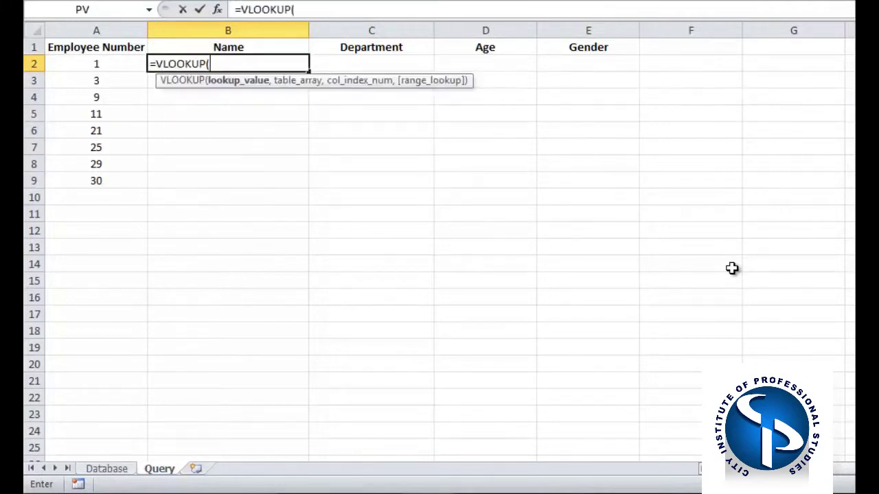
{"action": "left_click", "coordinate": [102, 63]}
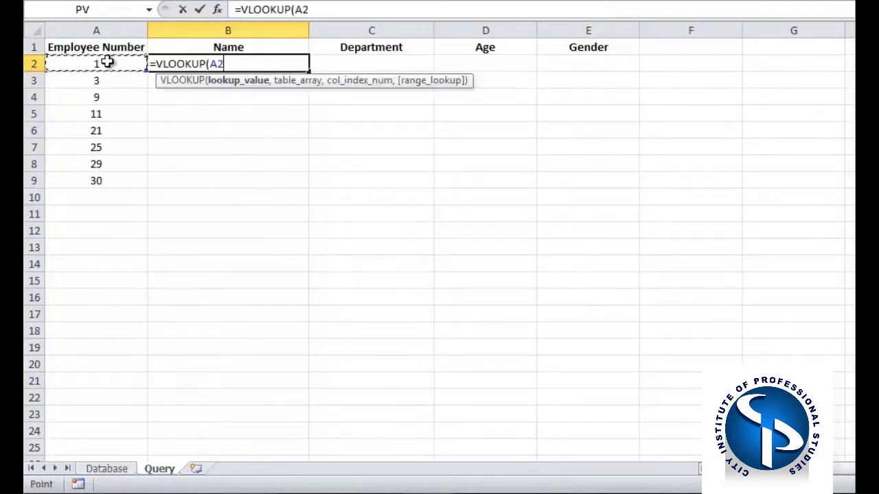
{"action": "key", "text": "F4"}
{"action": "key", "text": "F4"}
{"action": "key", "text": "F4"}
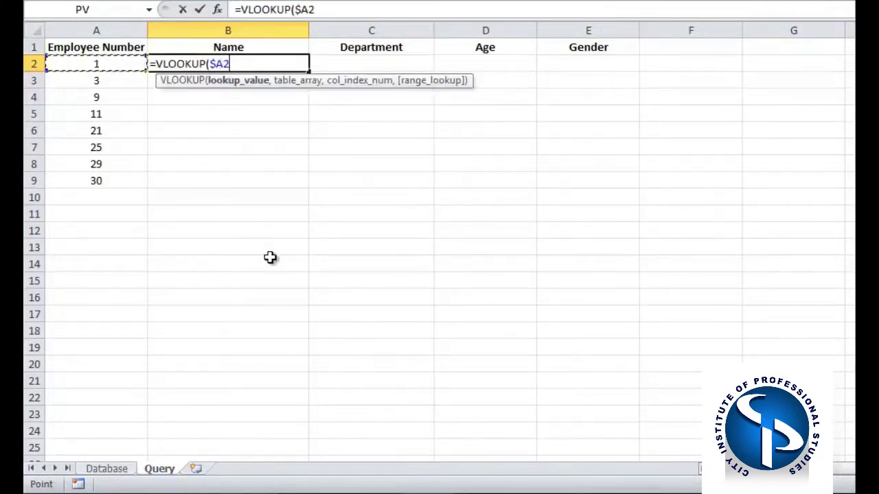
{"action": "type", "text": ","}
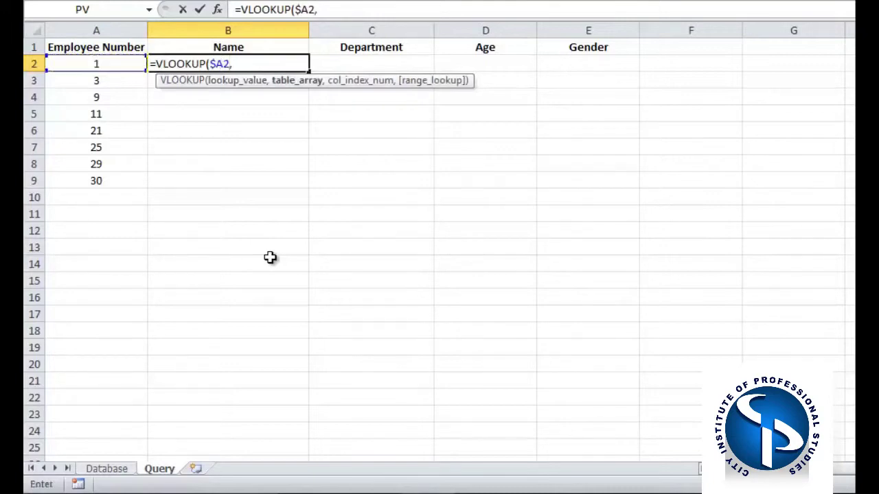
Set the table array of the B2 VLOOKUP to columns A to G of the Database sheet with absolute references, Database!$A:$G.
{"action": "left_click", "coordinate": [110, 469]}
{"action": "left_click", "coordinate": [116, 30]}
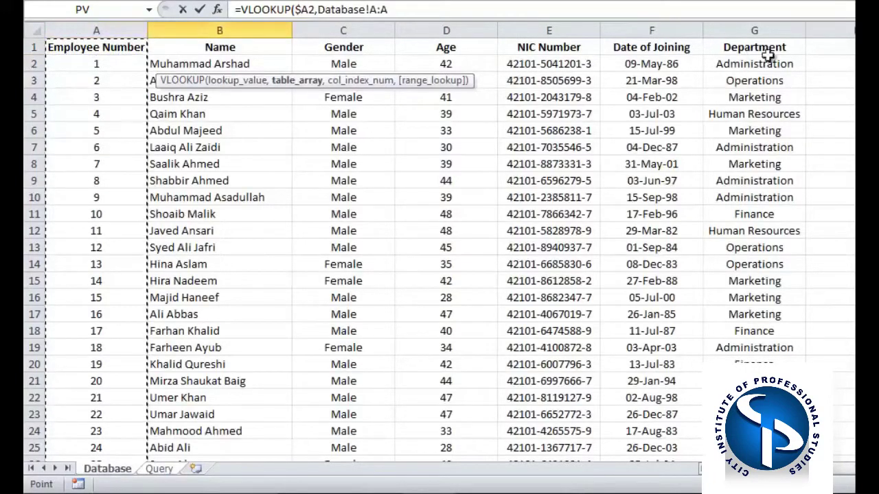
{"action": "left_click", "coordinate": [767, 29], "text": "shift"}
{"action": "key", "text": "F4"}
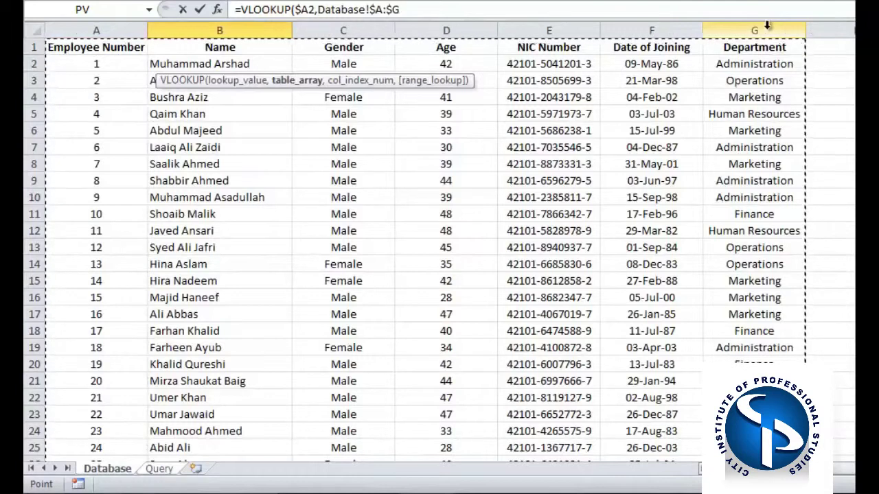
{"action": "type", "text": ","}
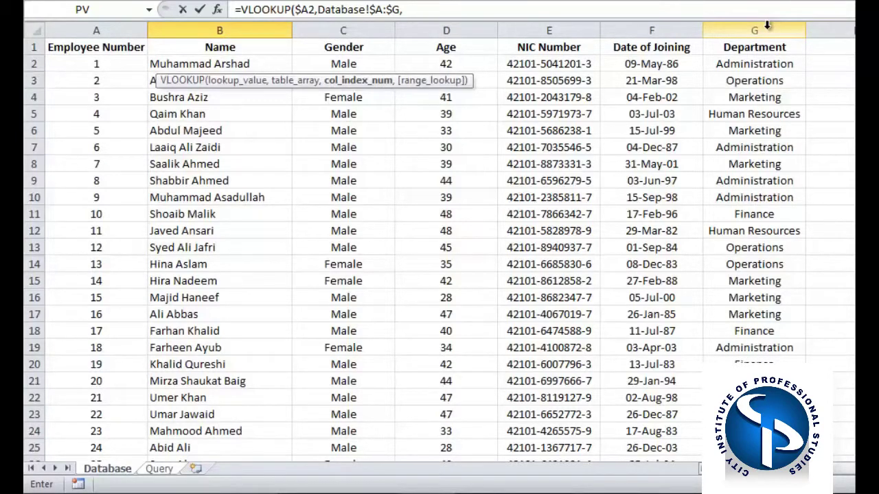
Nest a MATCH function as the column index, with the row-locked Name header Query!B$1 as its lookup value.
{"action": "type", "text": "mat"}
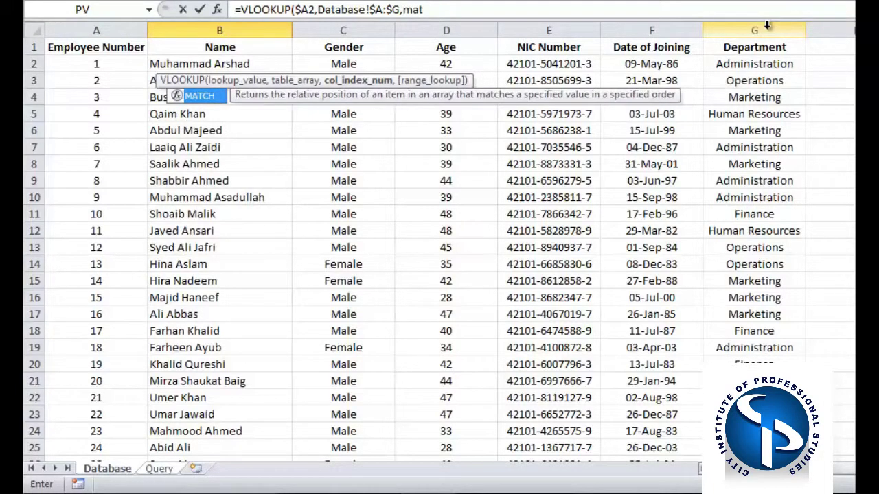
{"action": "key", "text": "Tab"}
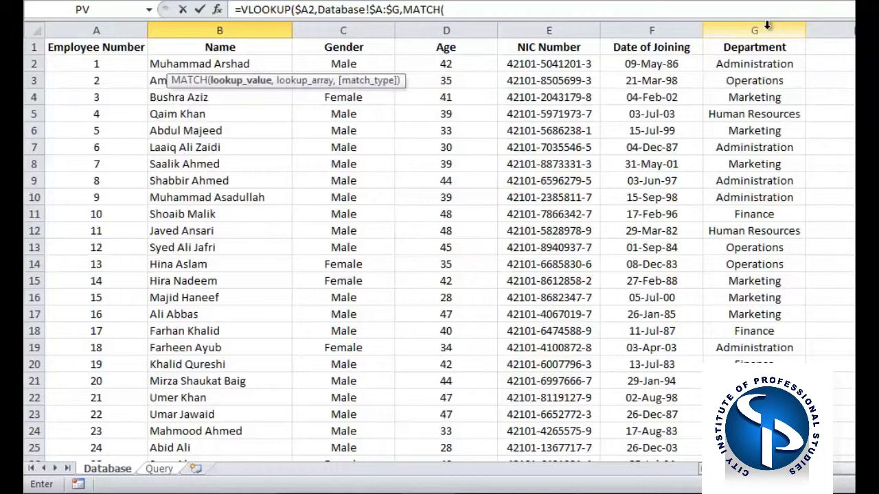
{"action": "left_click", "coordinate": [154, 471]}
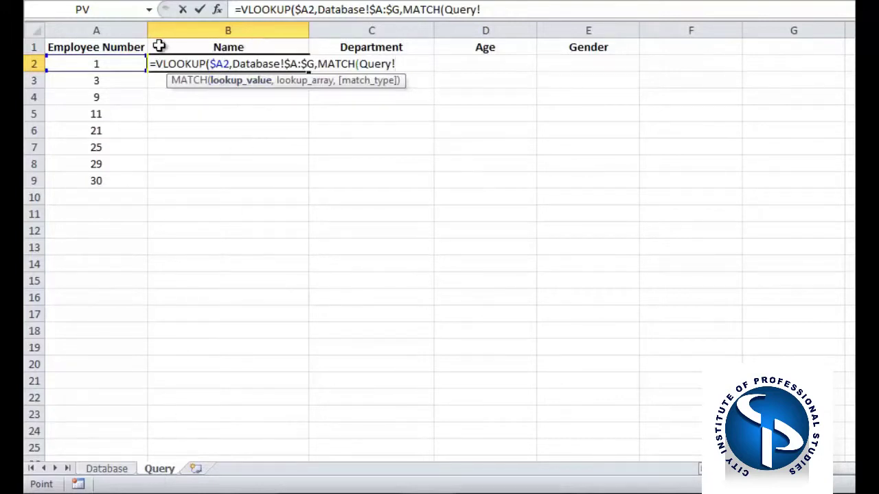
{"action": "left_click", "coordinate": [266, 48]}
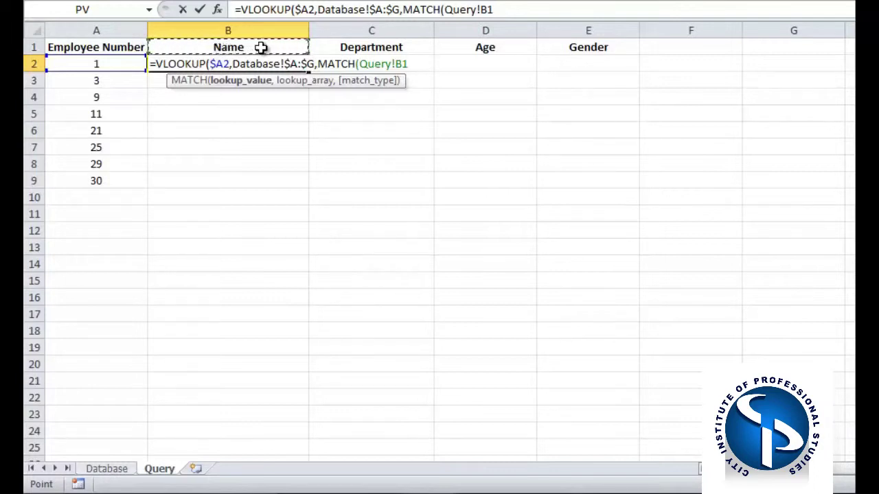
{"action": "key", "text": "F4"}
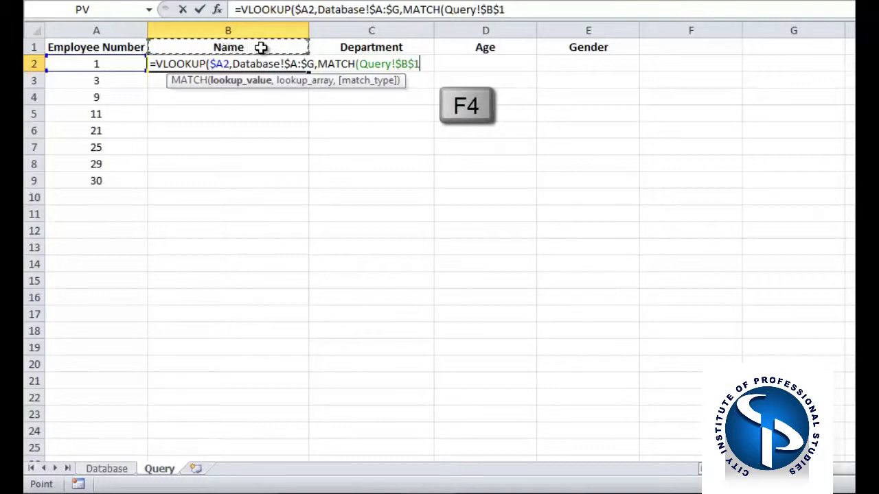
{"action": "key", "text": "F4"}
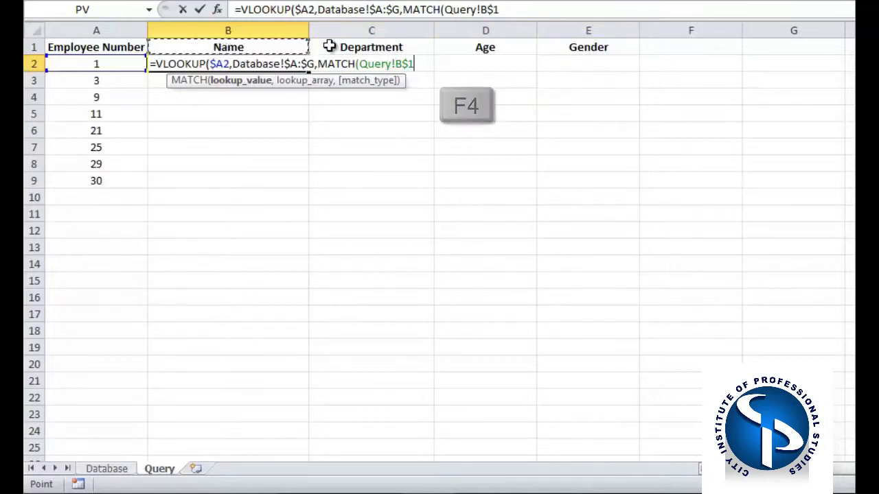
{"action": "type", "text": ","}
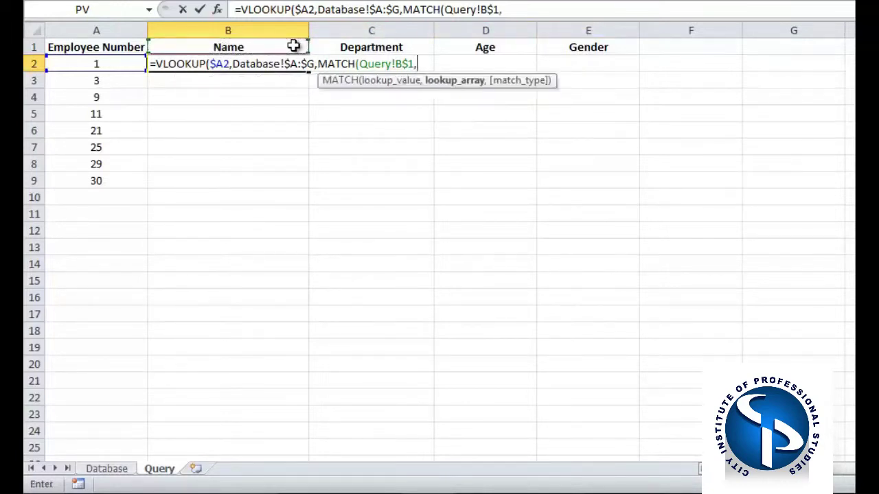
Complete the MATCH with the Database header row $A$1:$G$1 as lookup array and exact match type 0.
{"action": "left_click", "coordinate": [107, 472]}
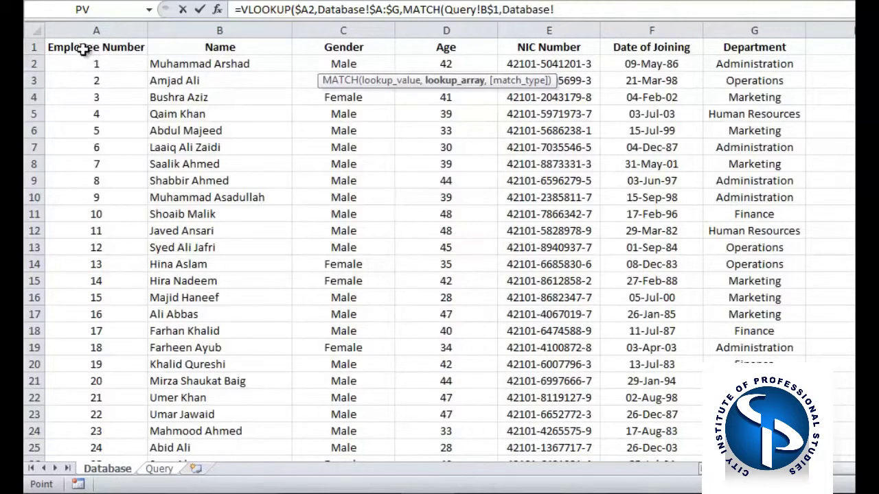
{"action": "left_click_drag", "start_coordinate": [86, 45], "coordinate": [740, 47]}
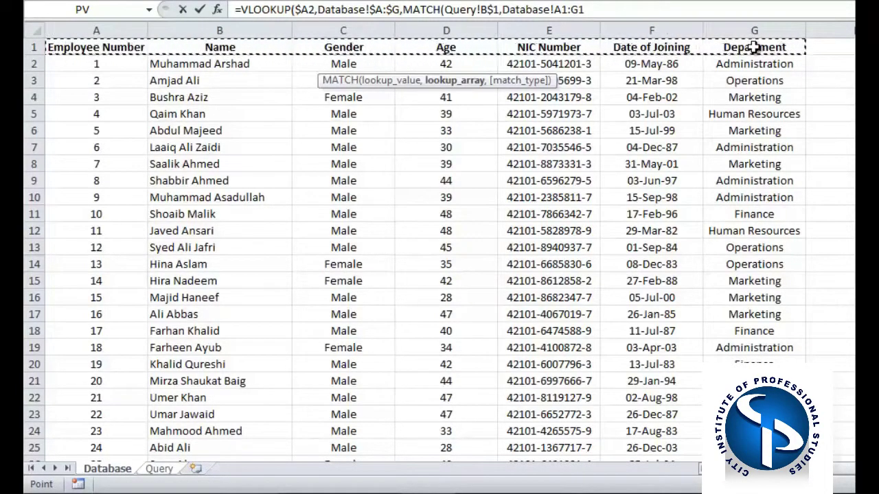
{"action": "key", "text": "F4"}
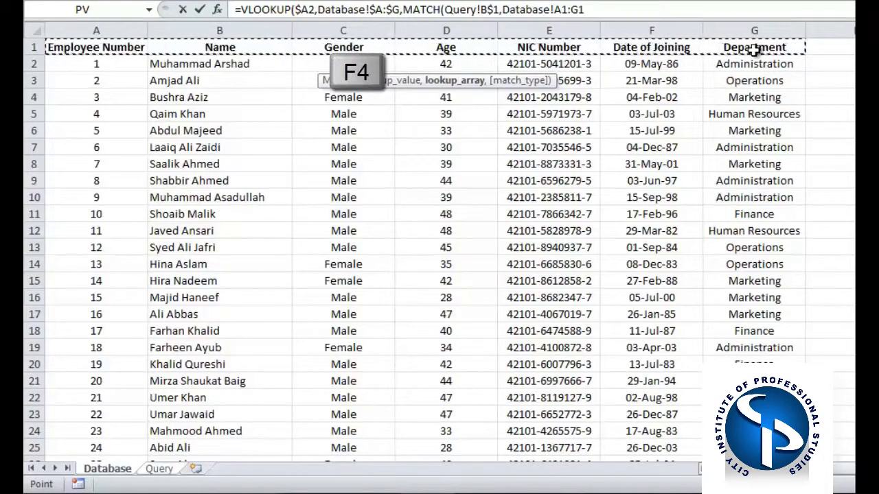
{"action": "key", "text": "F4"}
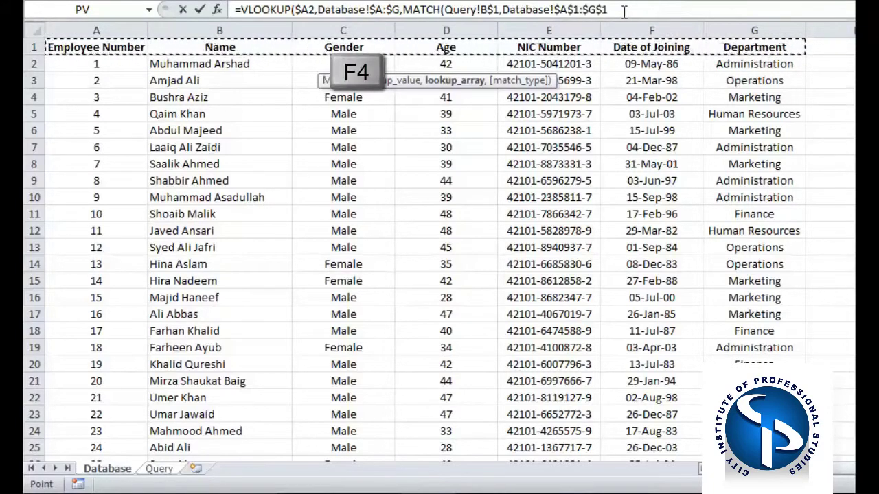
{"action": "type", "text": ","}
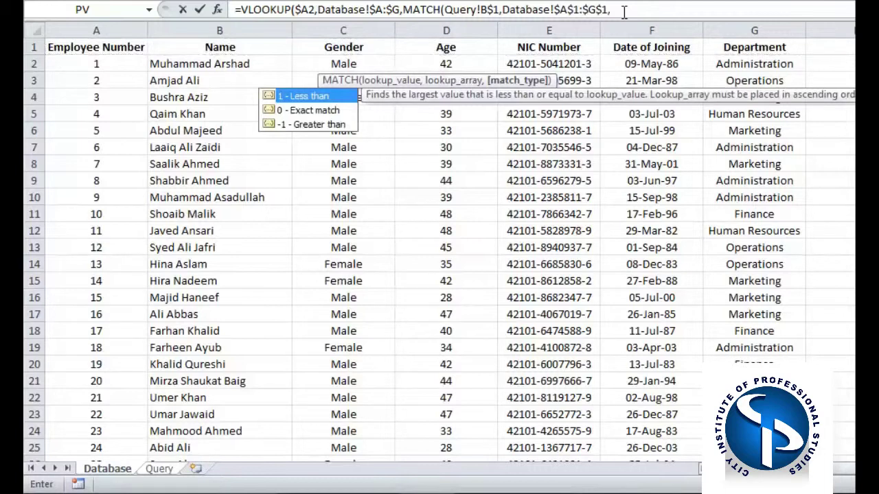
{"action": "key", "text": "Down"}
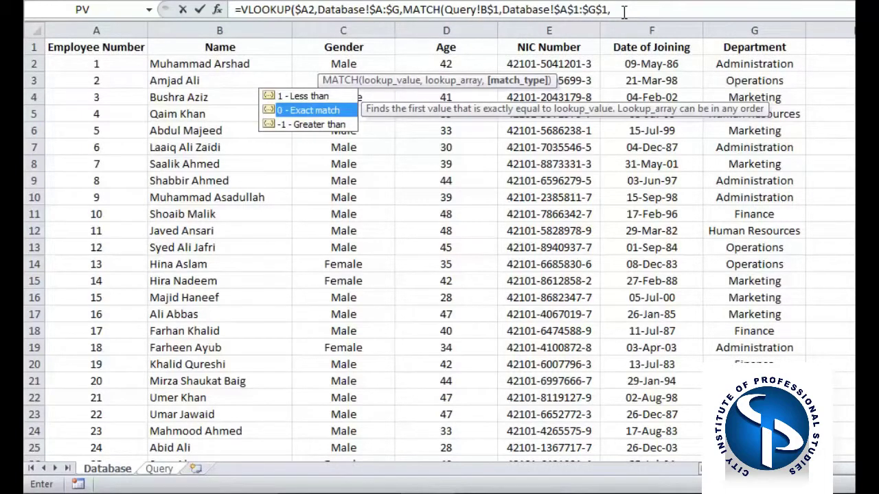
{"action": "key", "text": "Tab"}
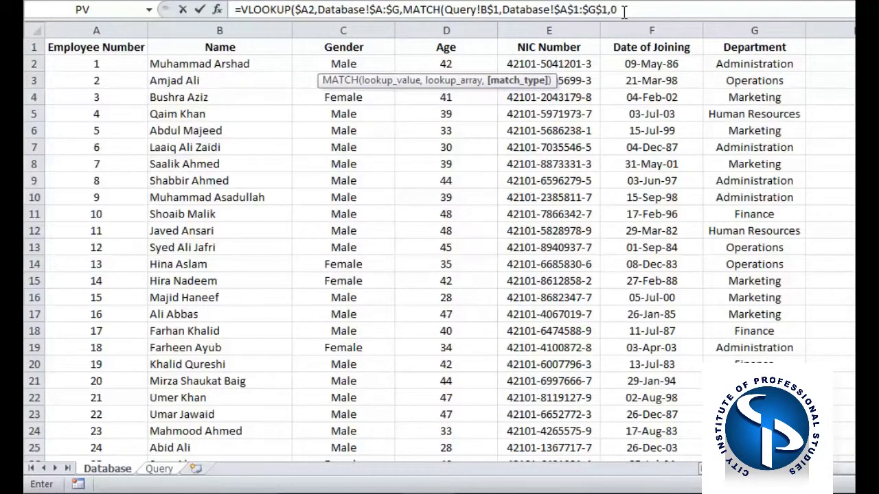
{"action": "type", "text": ")"}
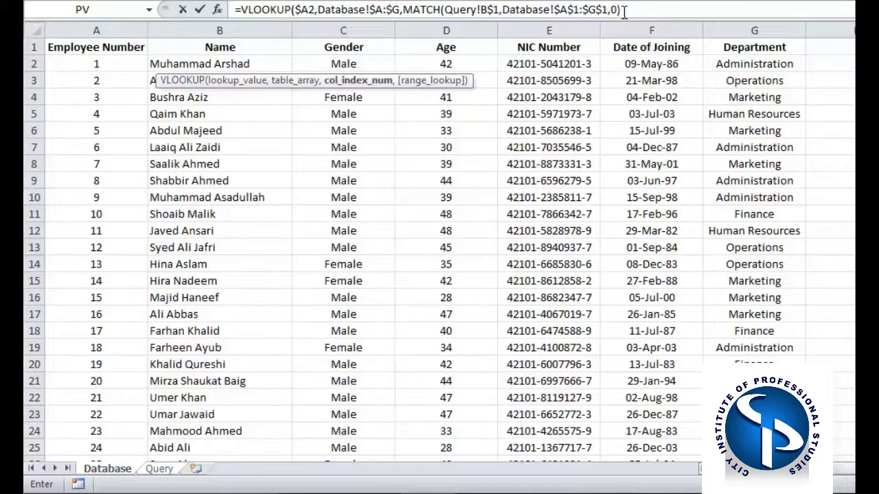
Finish the VLOOKUP in B2 with FALSE for an exact match and enter the formula.
{"action": "type", "text": ","}
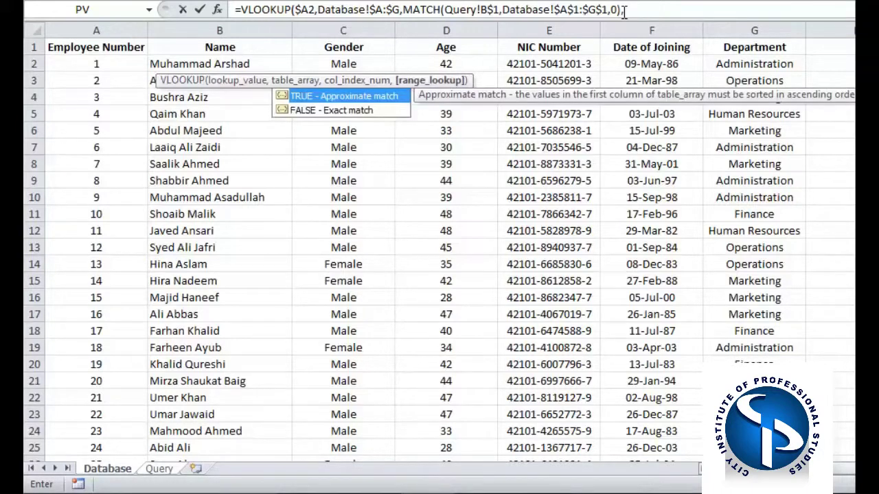
{"action": "key", "text": "Down"}
{"action": "key", "text": "Tab"}
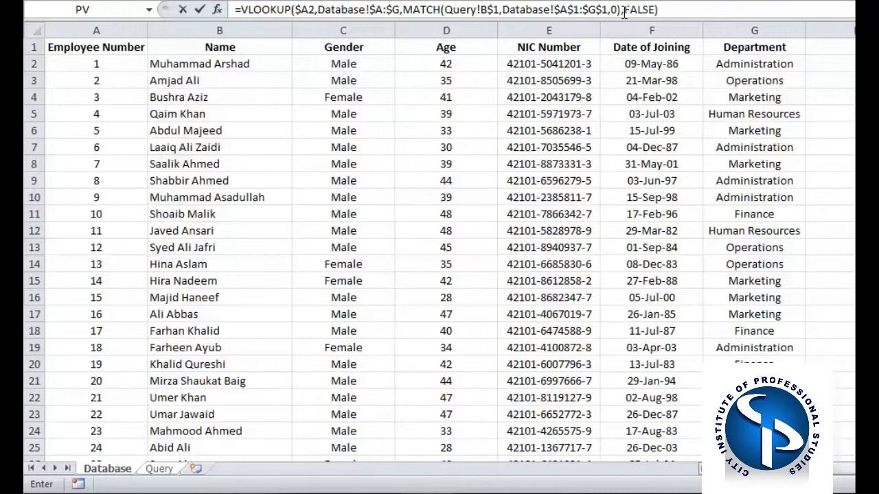
{"action": "key", "text": "Return"}
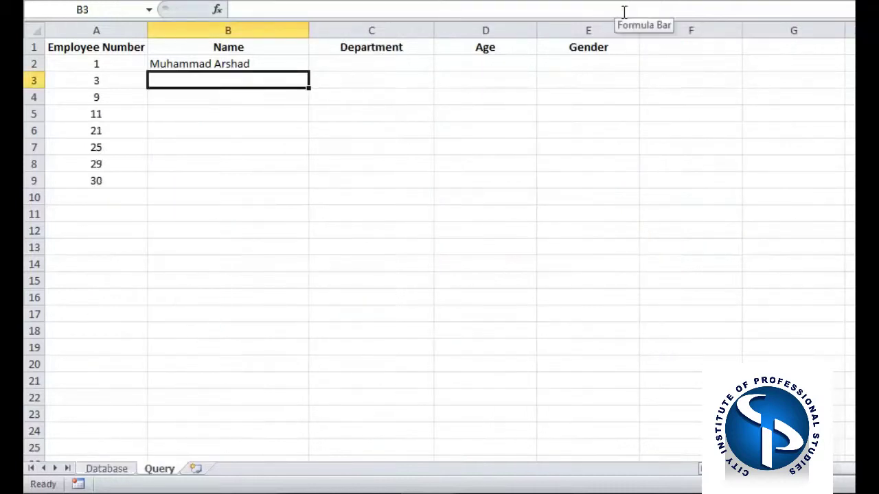
Fill the B2 formula across to E2 and down to row 9, covering B2:E9.
{"action": "left_click", "coordinate": [281, 62]}
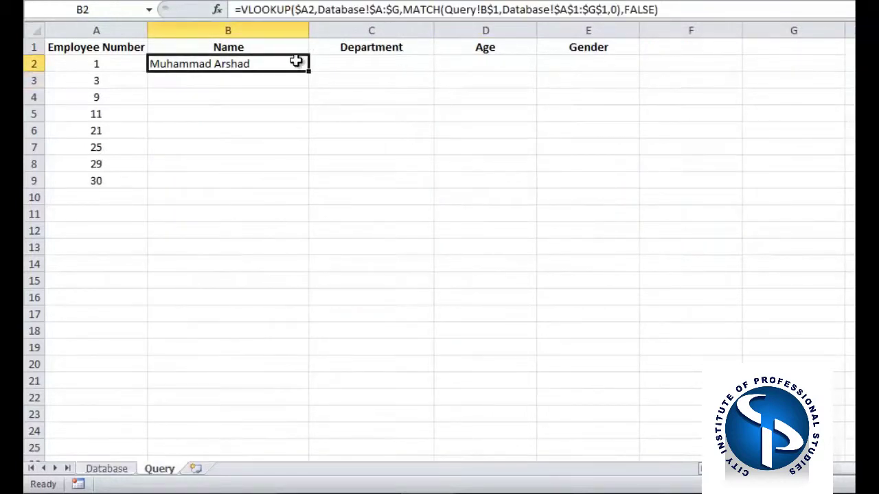
{"action": "left_click_drag", "start_coordinate": [308, 72], "coordinate": [610, 69]}
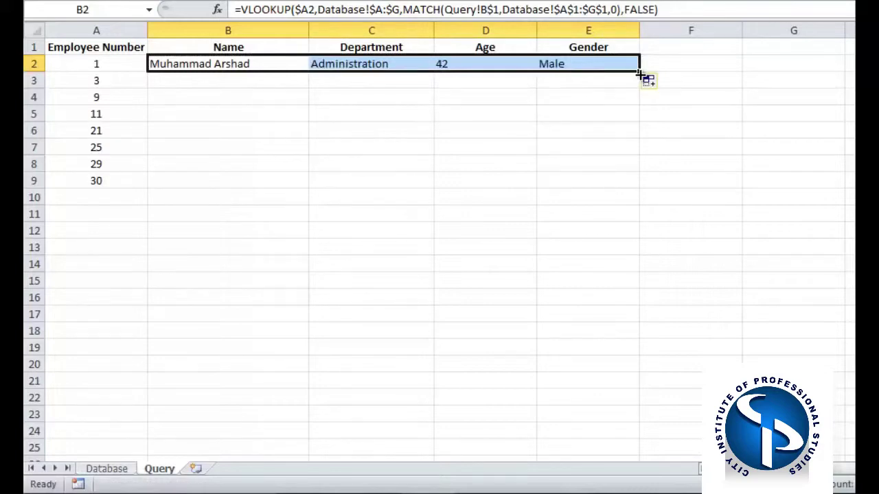
{"action": "left_click_drag", "start_coordinate": [638, 75], "coordinate": [639, 186]}
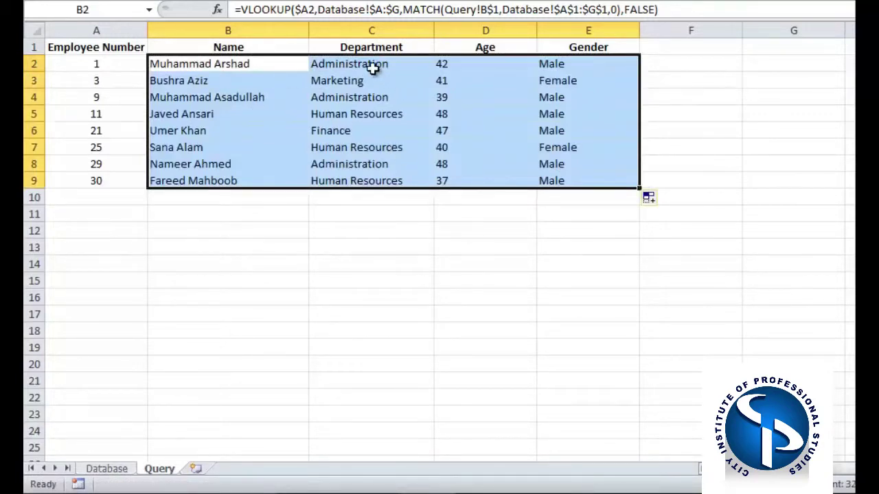
Center the Department, Age and Gender values in C2:E9.
{"action": "left_click_drag", "start_coordinate": [373, 65], "coordinate": [584, 181]}
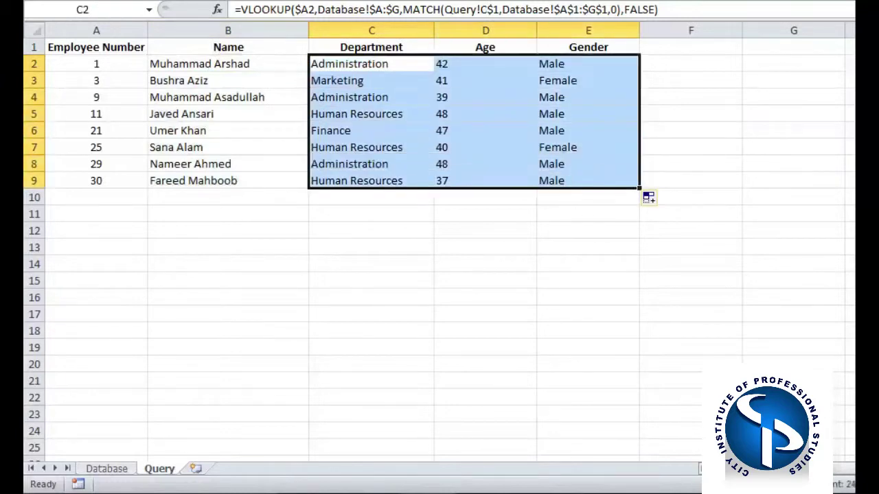
{"action": "key", "text": "alt+h"}
{"action": "key", "text": "a"}
{"action": "key", "text": "c"}
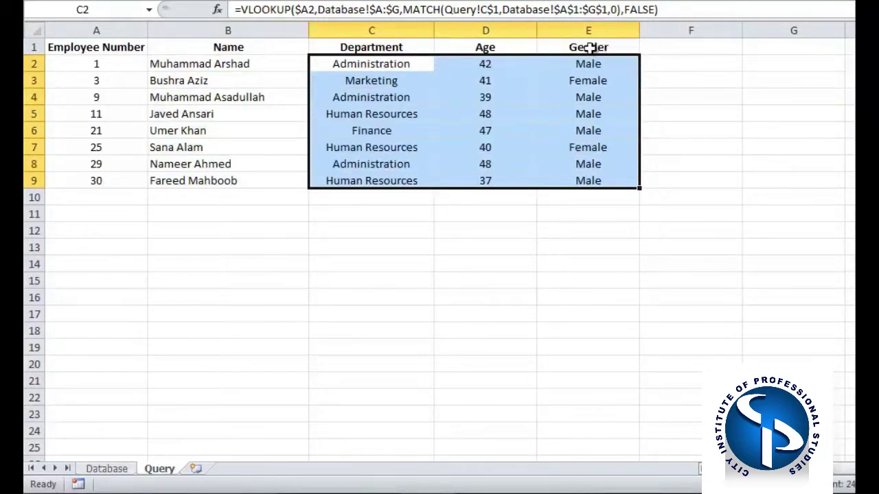
Replace the Gender header in E1 of the Query sheet with Date of Joining.
{"action": "left_click", "coordinate": [109, 471]}
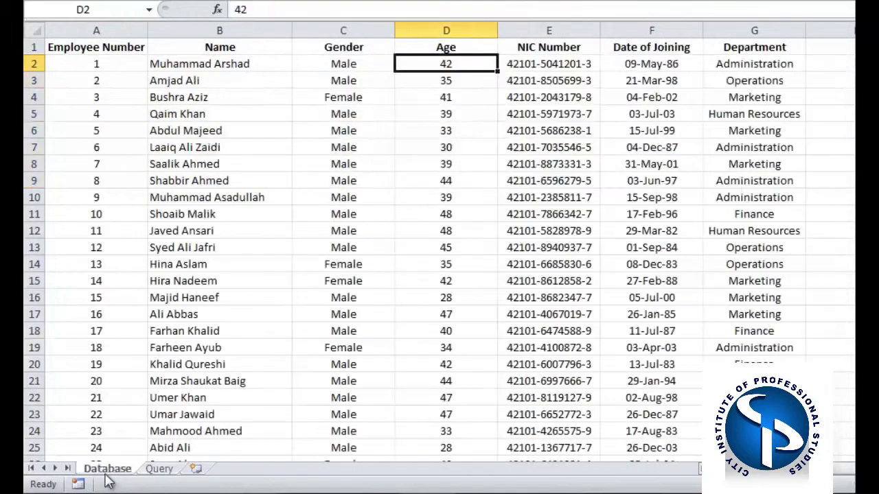
{"action": "left_click", "coordinate": [159, 469]}
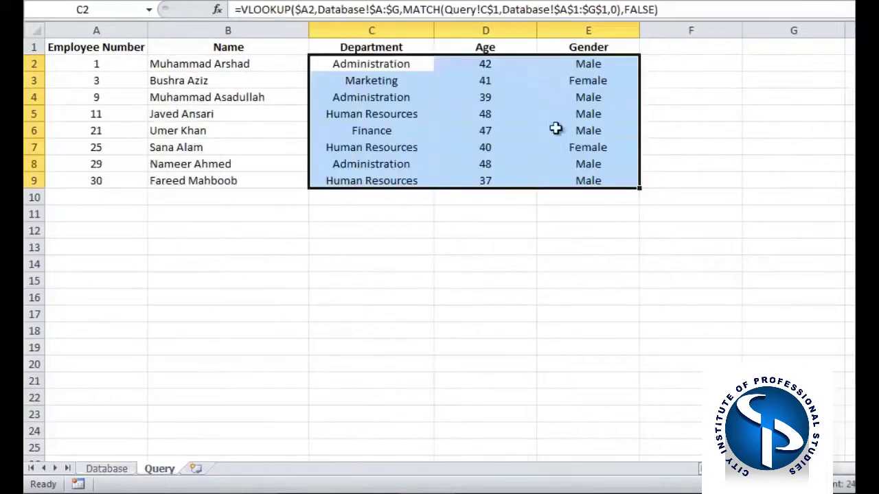
{"action": "left_click", "coordinate": [625, 48]}
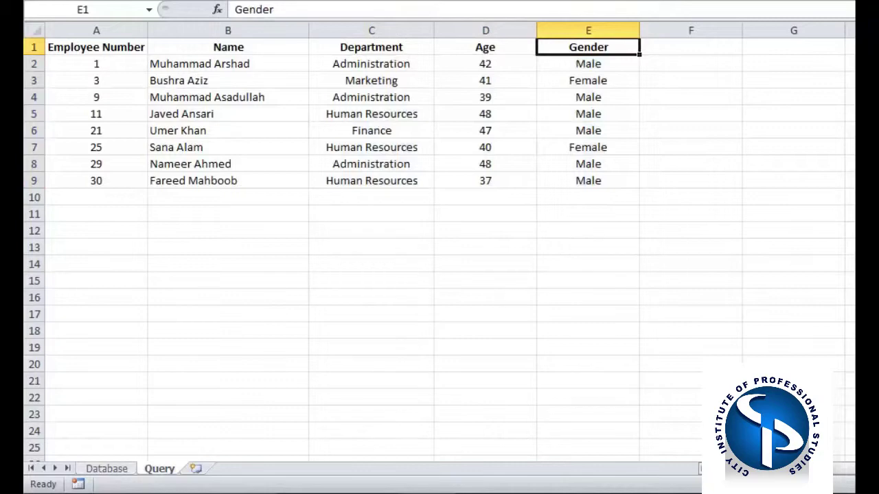
{"action": "type", "text": "Date of"}
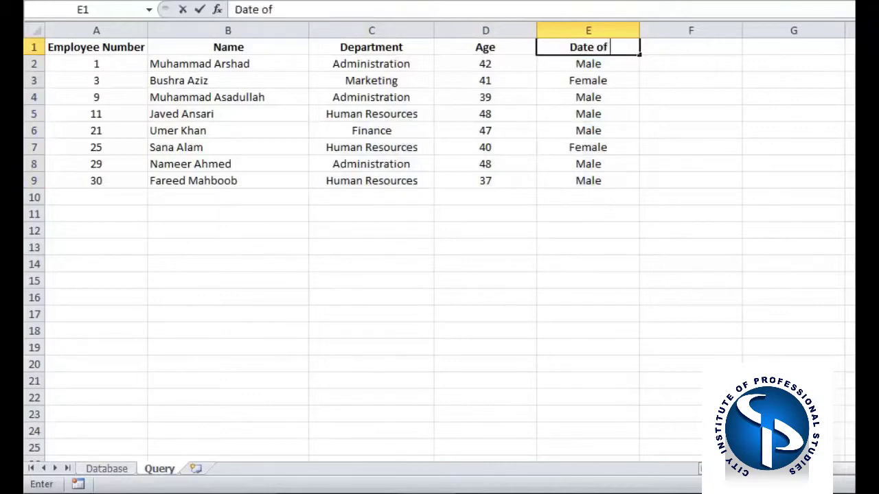
{"action": "type", "text": " Joining"}
{"action": "key", "text": "Return"}
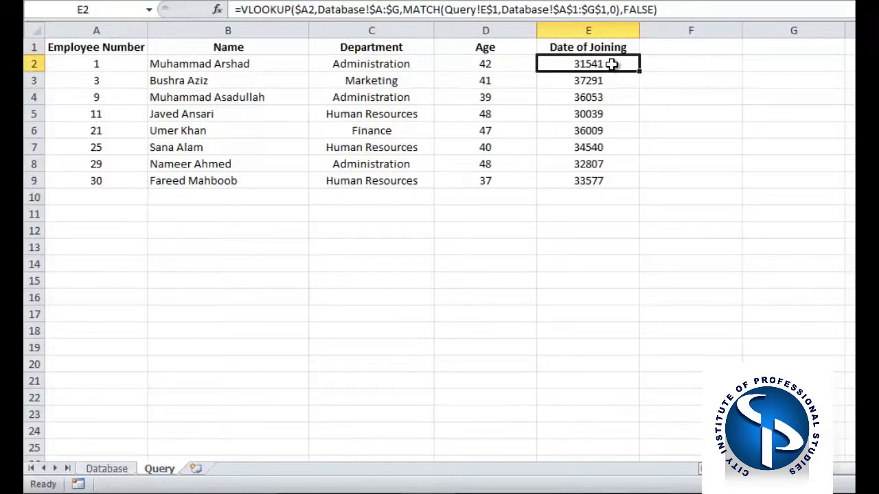
Apply the day-month-year date format to the Date of Joining values in E2:E9.
{"action": "left_click_drag", "start_coordinate": [611, 64], "coordinate": [620, 181]}
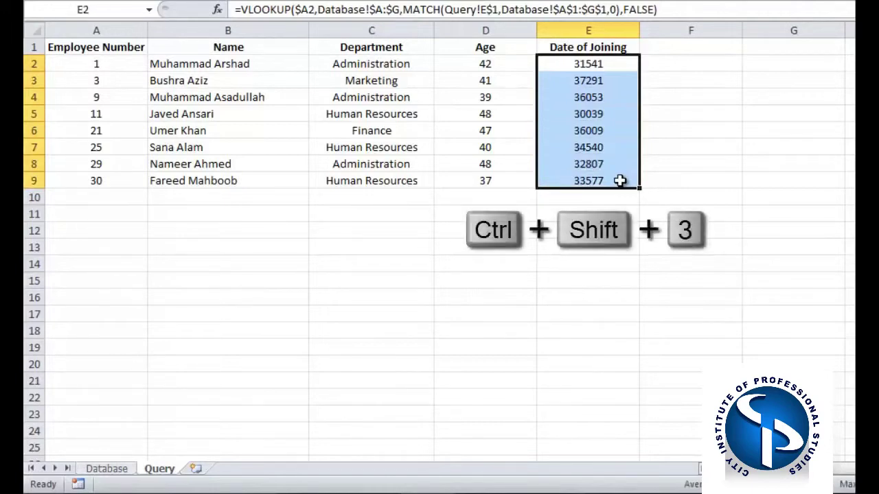
{"action": "key", "text": "ctrl+shift+3"}
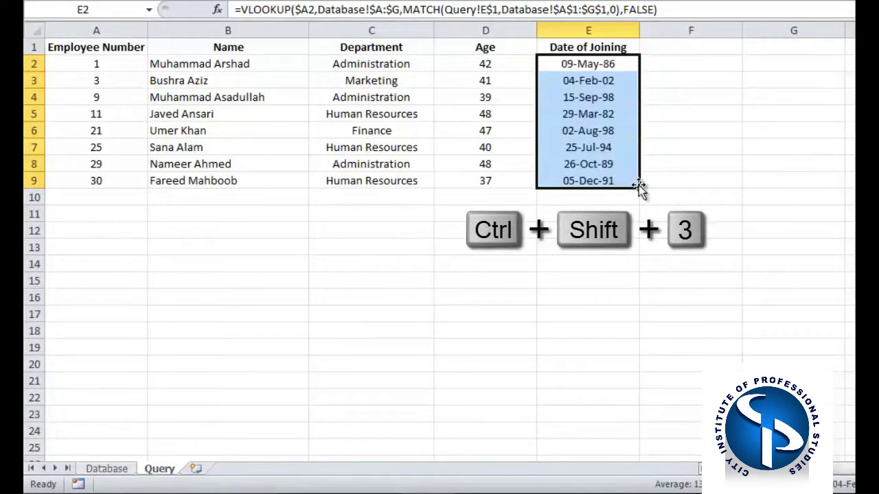
{"action": "left_click", "coordinate": [73, 45]}
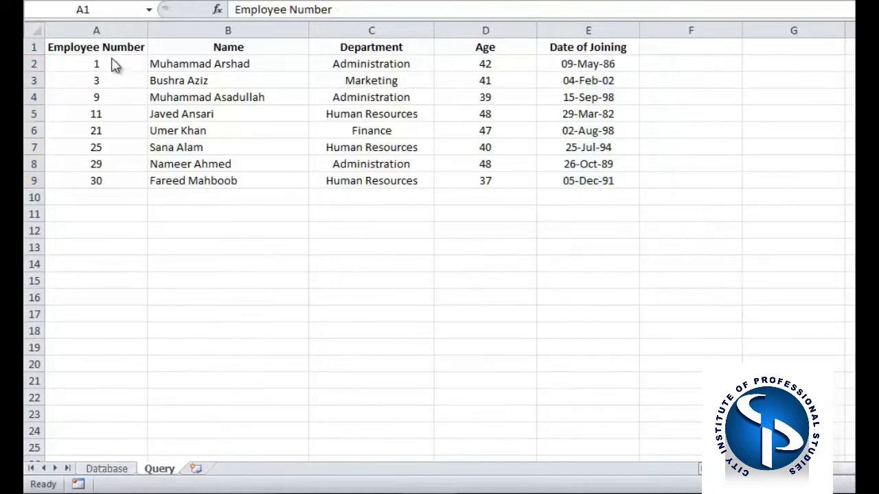
{"action": "left_click", "coordinate": [118, 178]}
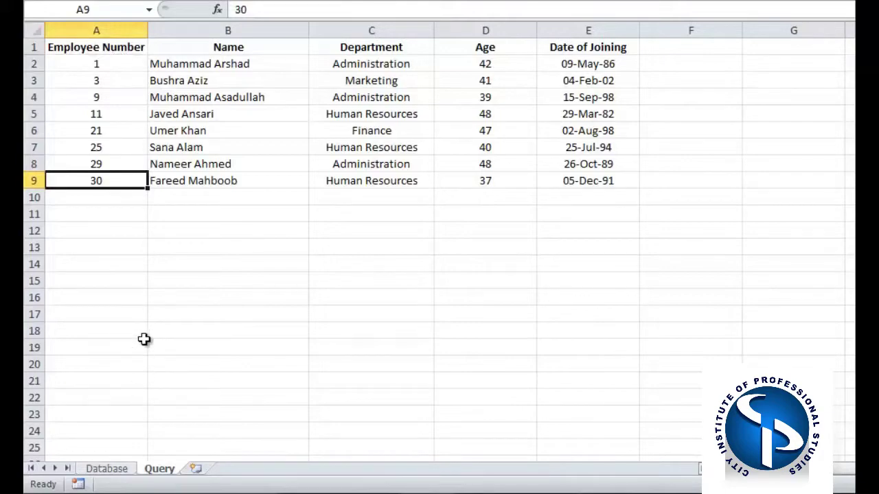
Review the range of employee numbers listed in the Database sheet and return to the Query sheet.
{"action": "left_click", "coordinate": [117, 470]}
{"action": "scroll", "coordinate": [182, 363], "scroll_direction": "down", "scroll_amount": 1}
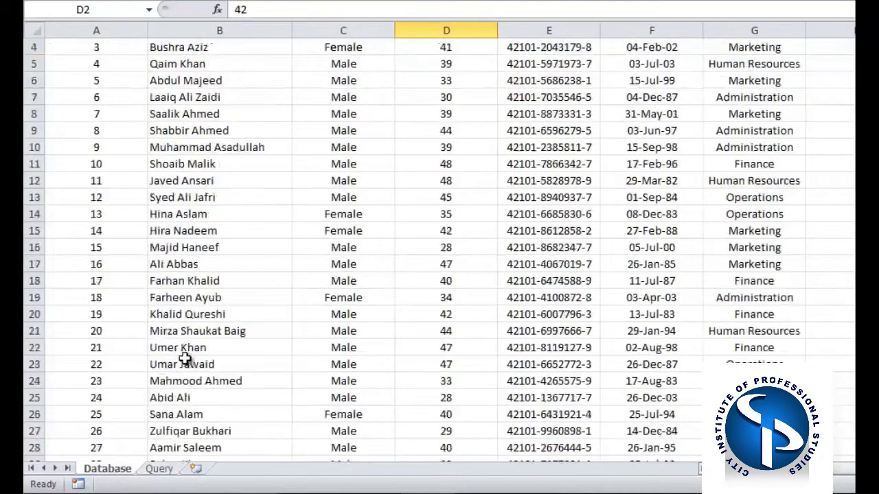
{"action": "scroll", "coordinate": [184, 359], "scroll_direction": "down", "scroll_amount": 5}
{"action": "scroll", "coordinate": [117, 292], "scroll_direction": "up", "scroll_amount": 6}
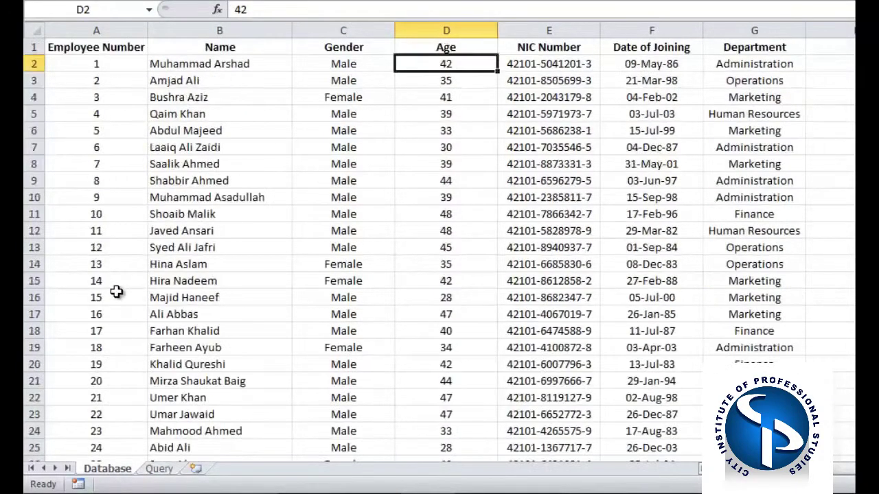
{"action": "left_click", "coordinate": [160, 469]}
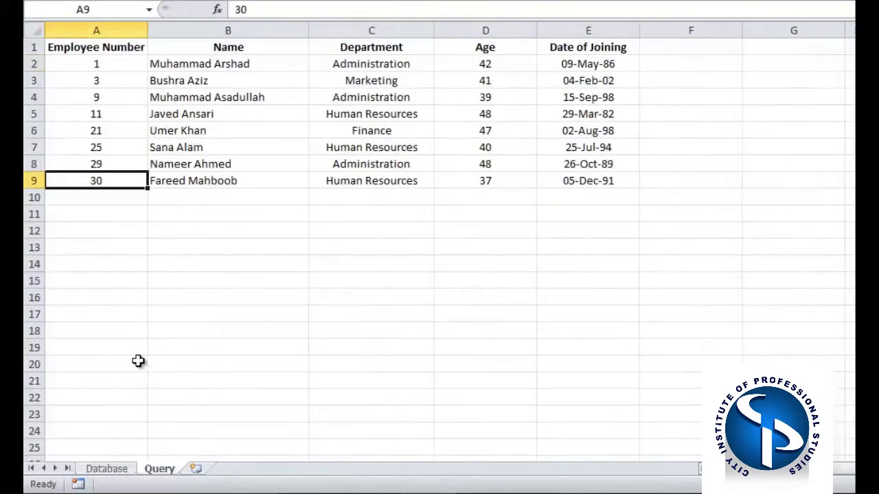
Test the lookup with employee number 31 in A9 of the Query sheet, and set A9 back to 30.
{"action": "type", "text": "31"}
{"action": "key", "text": "Return"}
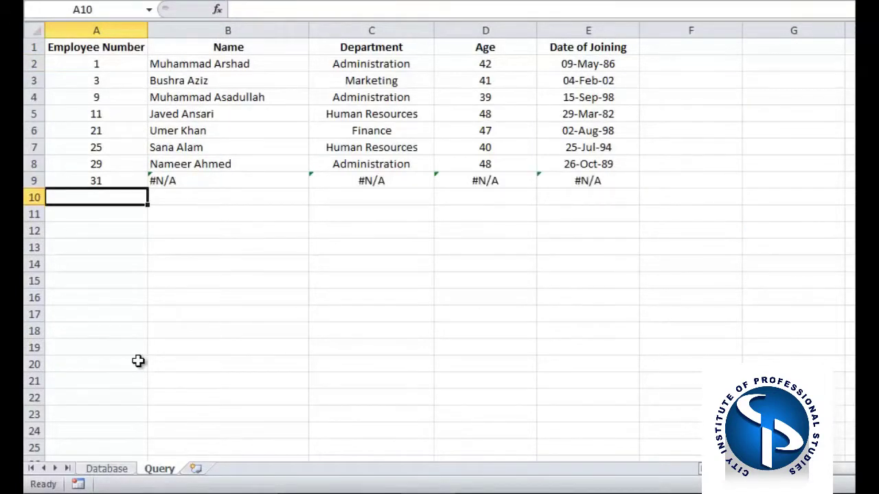
{"action": "left_click", "coordinate": [103, 176]}
{"action": "type", "text": "30"}
{"action": "key", "text": "ctrl+Return"}
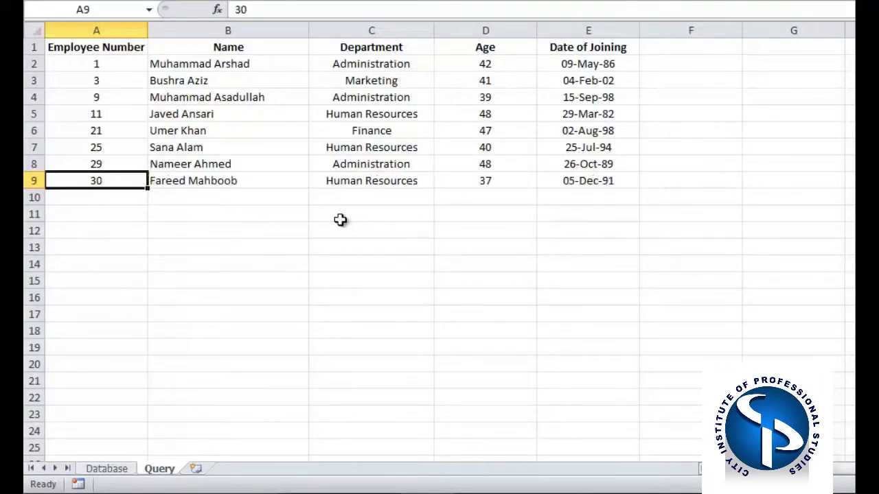
Compare the Name header in B1 of the Query sheet with the matching header in the Database sheet.
{"action": "left_click", "coordinate": [251, 47]}
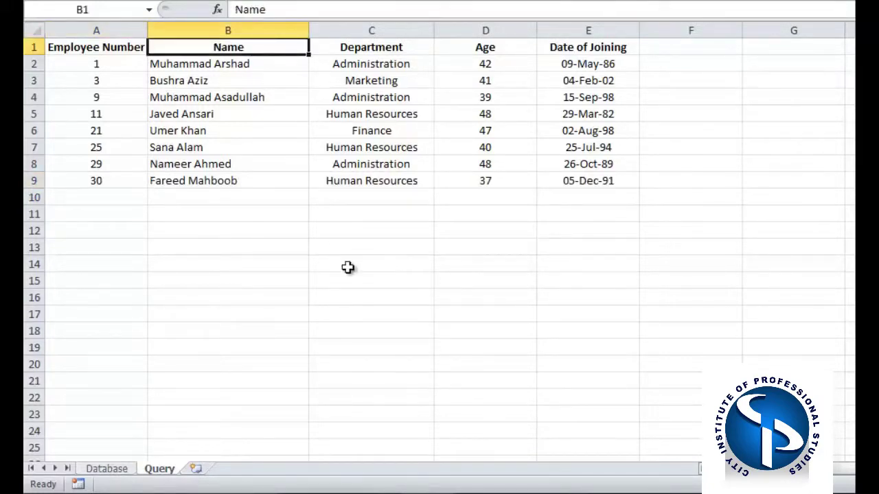
{"action": "key", "text": "ctrl+Page_Up"}
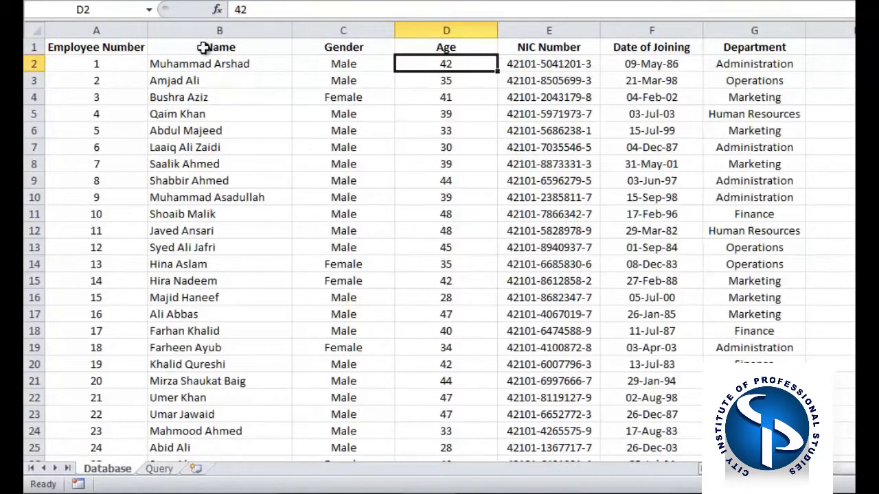
{"action": "left_click", "coordinate": [258, 46]}
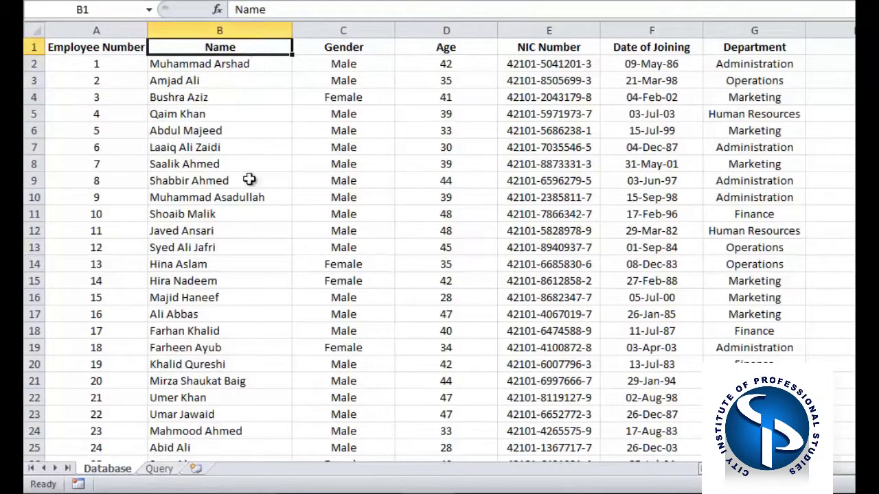
{"action": "left_click", "coordinate": [159, 469]}
Try adding an s to the Name header in B1 of the Query sheet, and restore the header to Name.
{"action": "double_click", "coordinate": [267, 45]}
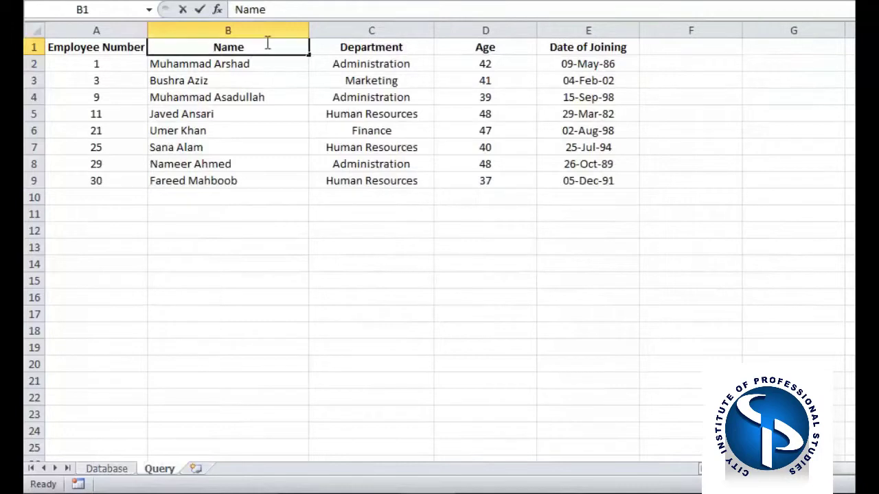
{"action": "type", "text": "s"}
{"action": "key", "text": "Return"}
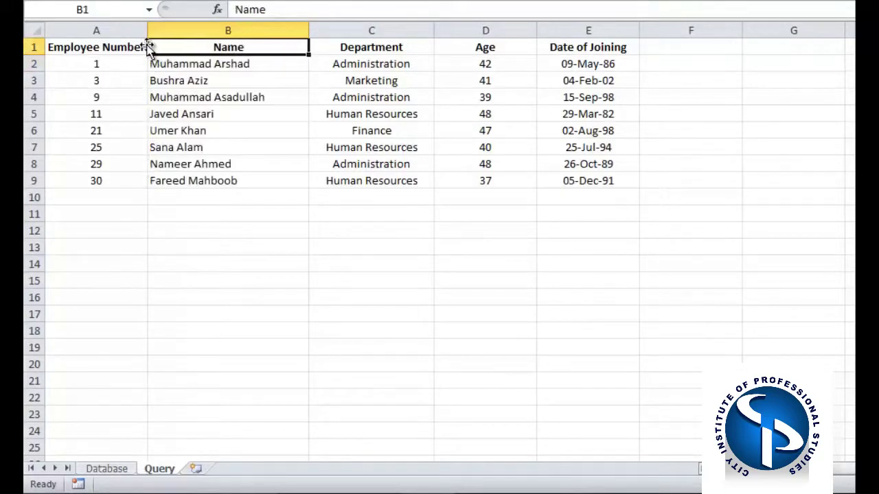
{"action": "left_click", "coordinate": [75, 47]}
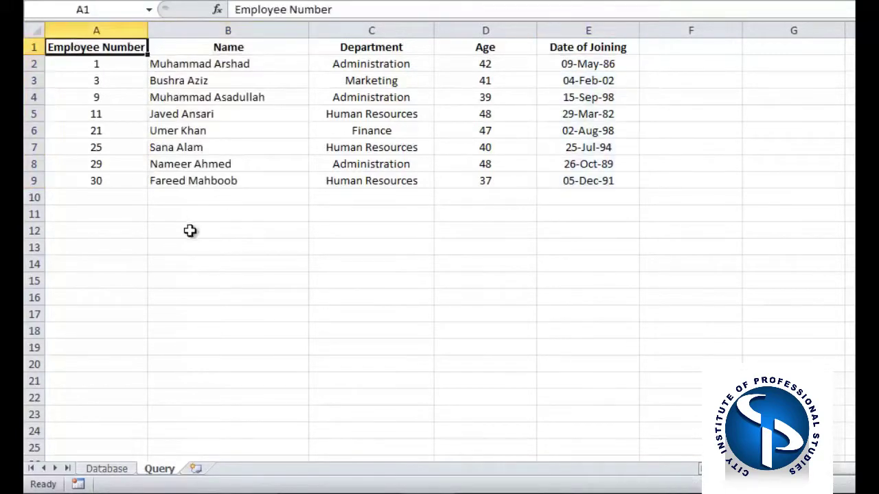